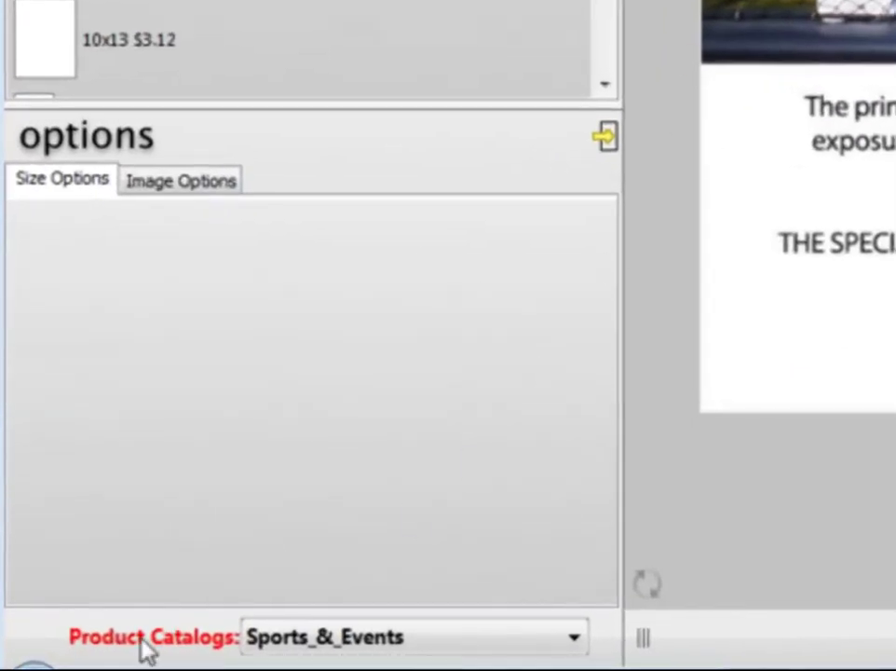
Keep Sports_&_Events as the product catalog and choose the 8x10 $1.56 print size
{"action": "left_click", "coordinate": [575, 639]}
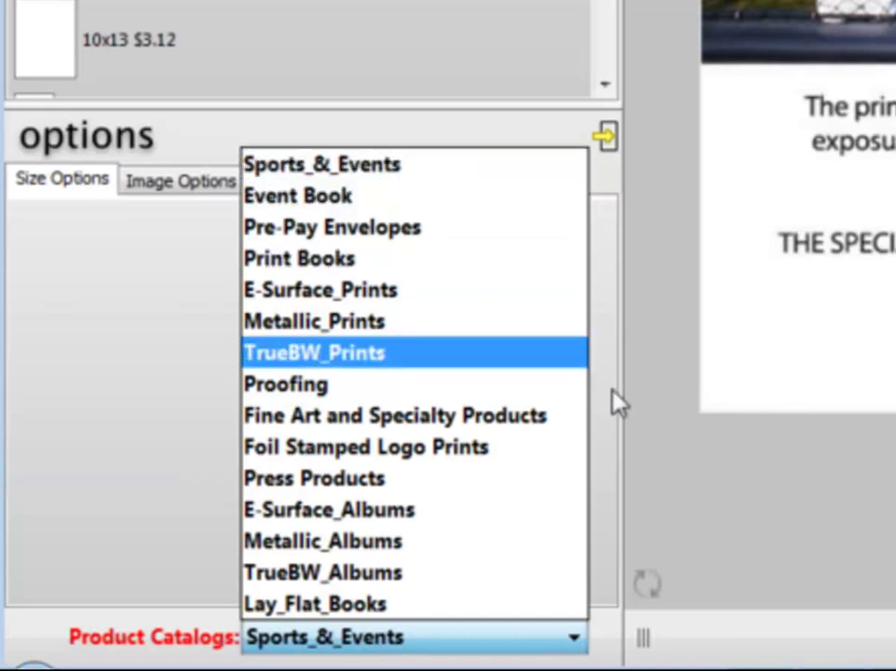
{"action": "left_click", "coordinate": [658, 410]}
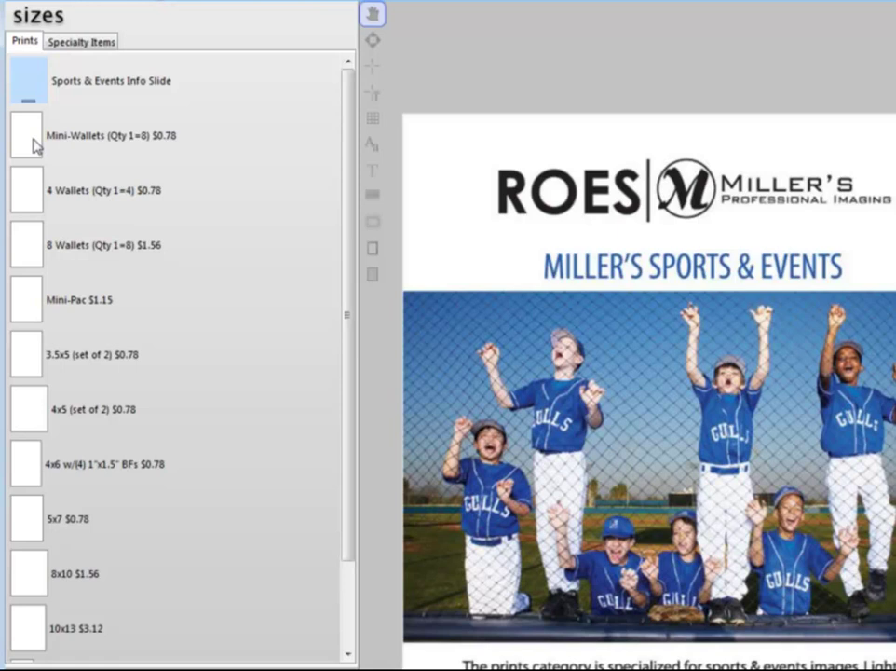
{"action": "scroll", "coordinate": [54, 180], "scroll_direction": "down", "scroll_amount": 2}
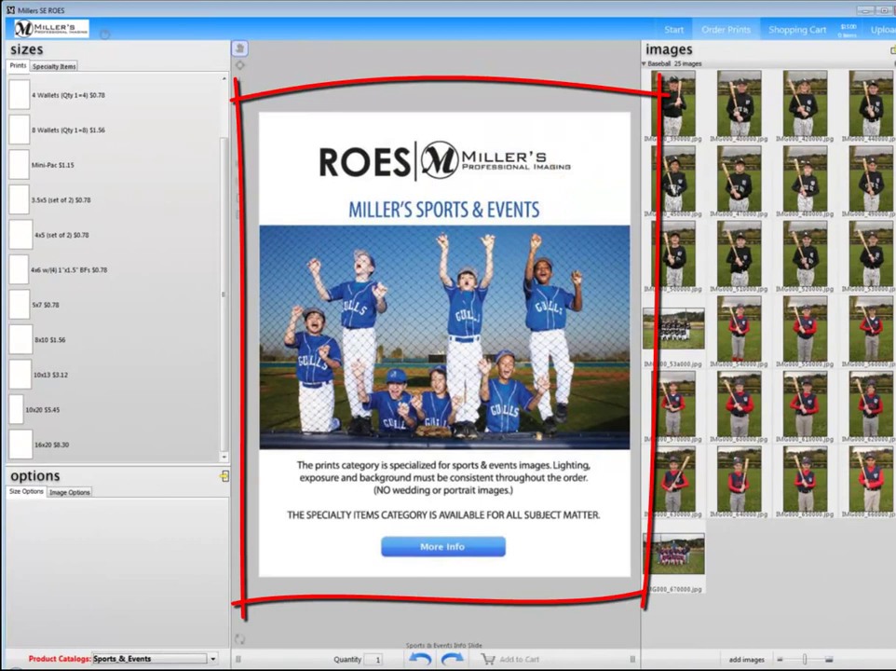
{"action": "left_click", "coordinate": [22, 342]}
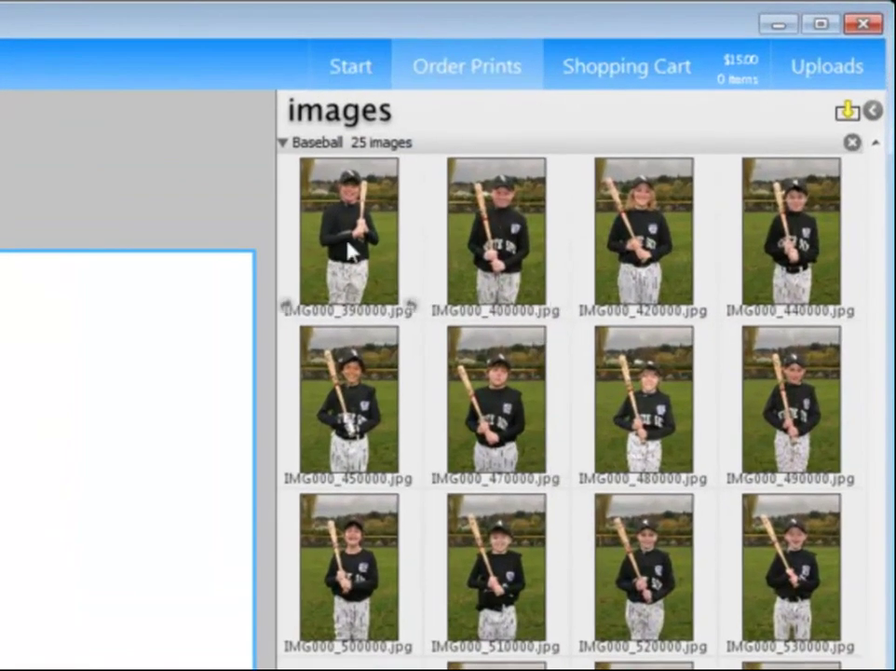
Place IMG000_390000.jpg on the 8x10 page and shift it slightly lower in the frame
{"action": "left_click", "coordinate": [351, 250]}
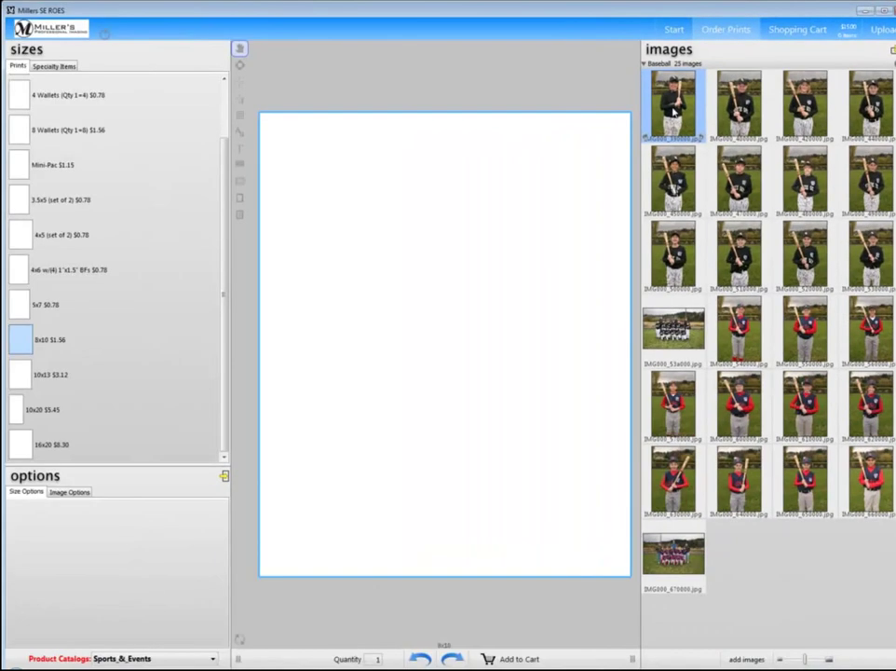
{"action": "left_click_drag", "start_coordinate": [675, 110], "coordinate": [410, 291]}
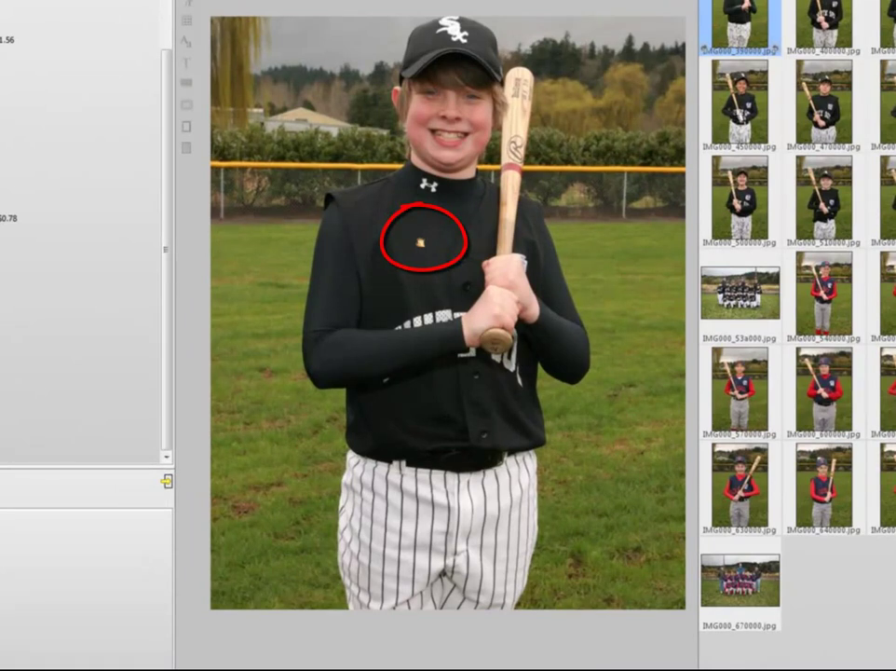
{"action": "mouse_move", "coordinate": [419, 242]}
{"action": "left_click_drag", "start_coordinate": [314, 186], "coordinate": [315, 239]}
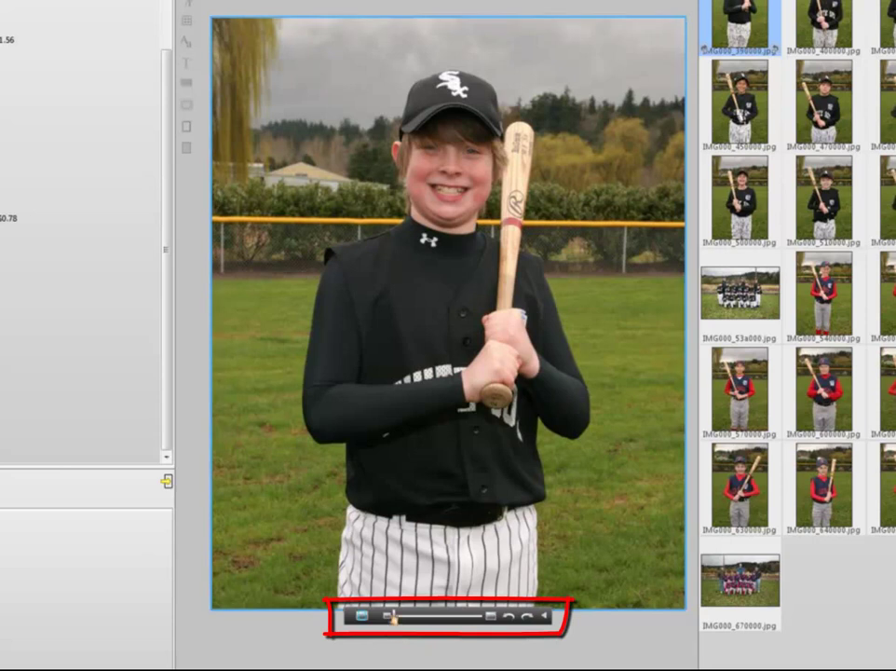
Zoom in on the player's torso, fine-tune the rotation, and add 1 copy to the cart
{"action": "mouse_move", "coordinate": [394, 616]}
{"action": "left_mouse_down"}
{"action": "mouse_move", "coordinate": [408, 616]}
{"action": "mouse_move", "coordinate": [399, 616]}
{"action": "left_mouse_up"}
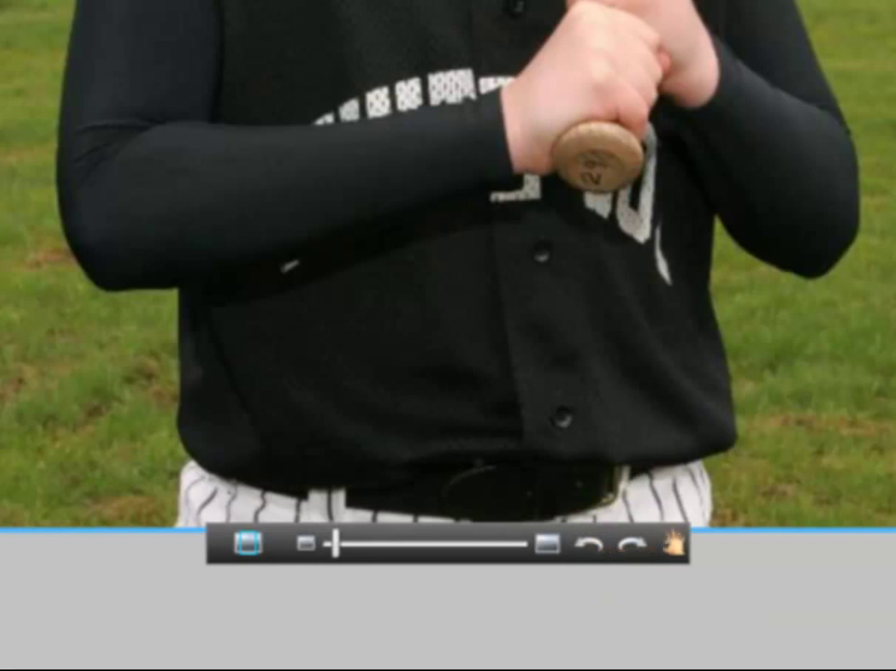
{"action": "mouse_move", "coordinate": [673, 545]}
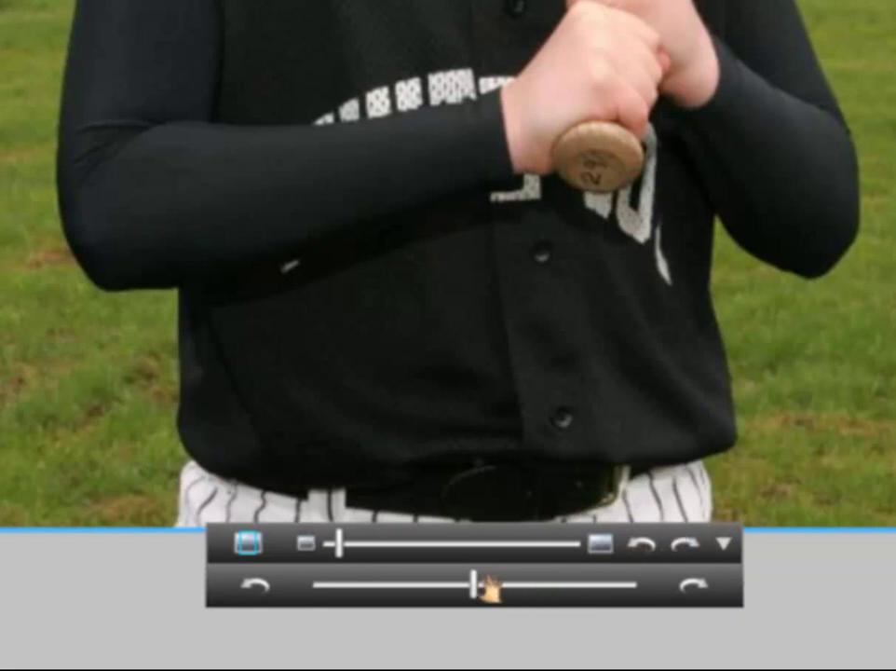
{"action": "left_click_drag", "start_coordinate": [477, 585], "coordinate": [470, 585]}
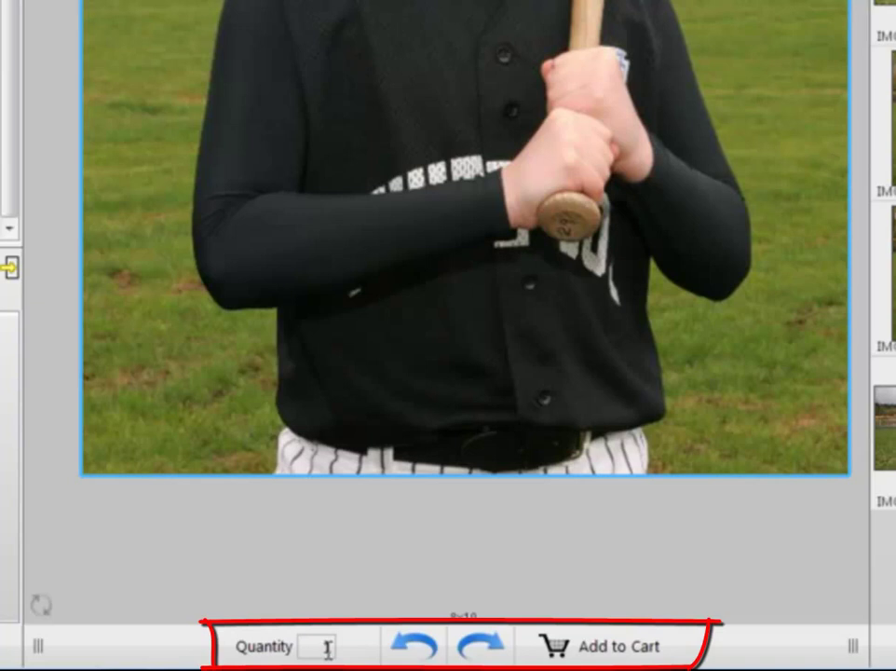
{"action": "left_click", "coordinate": [326, 646]}
{"action": "type", "text": "1"}
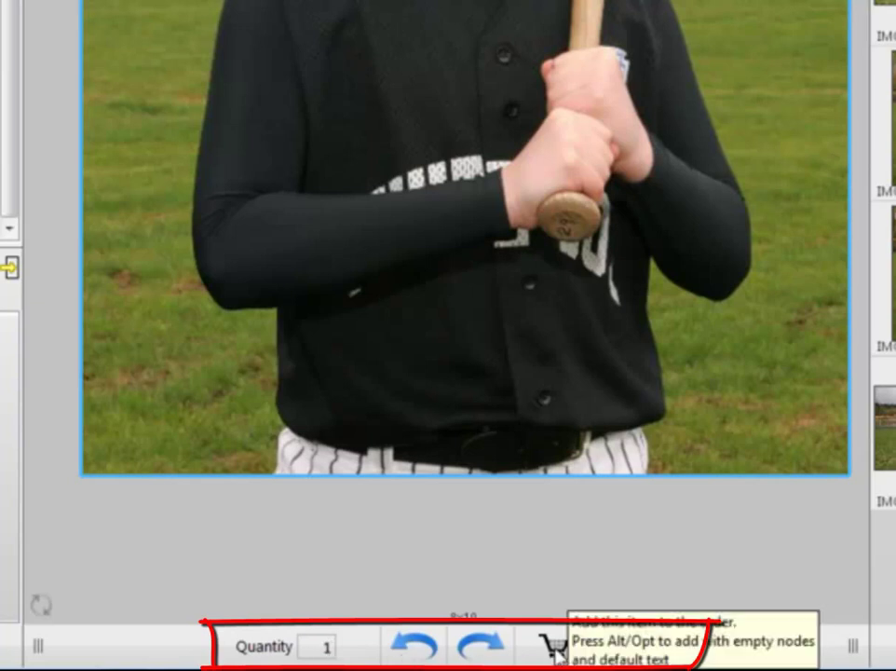
{"action": "left_click", "coordinate": [556, 649]}
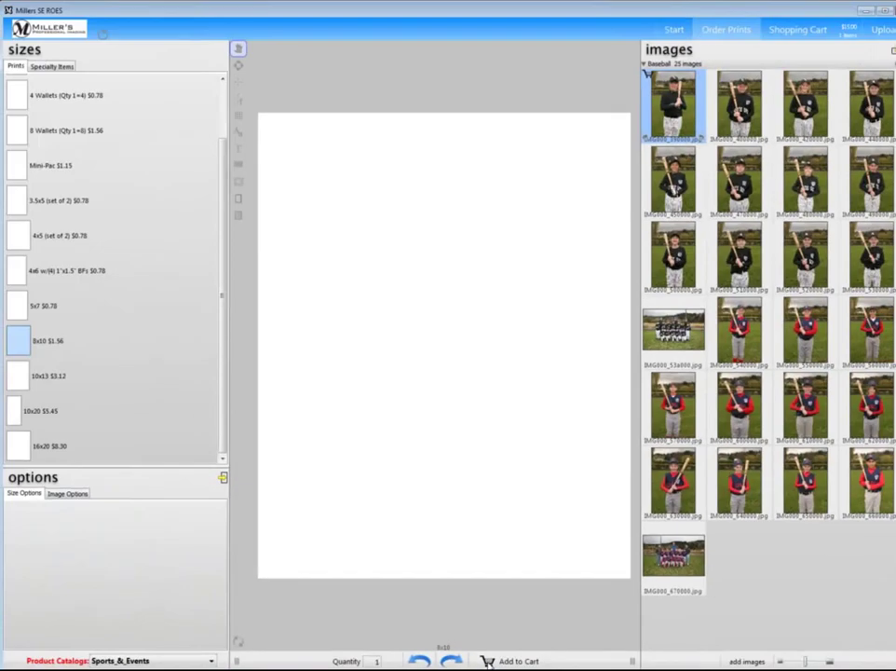
Make a 5x7 of the baseball photo, zoomed in and moved lower, and add 2 copies to the cart
{"action": "left_click", "coordinate": [16, 306]}
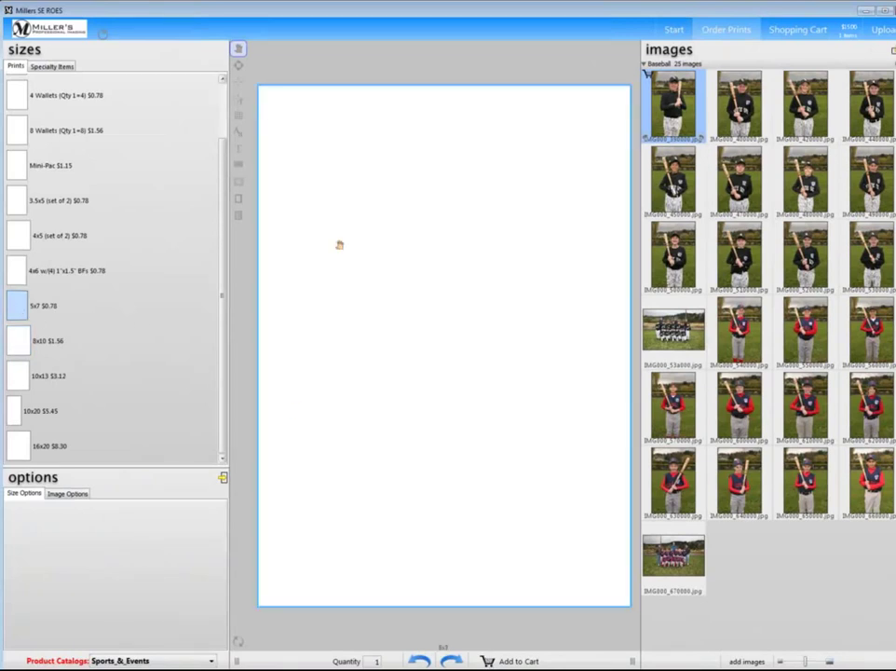
{"action": "left_click_drag", "start_coordinate": [673, 104], "coordinate": [422, 316]}
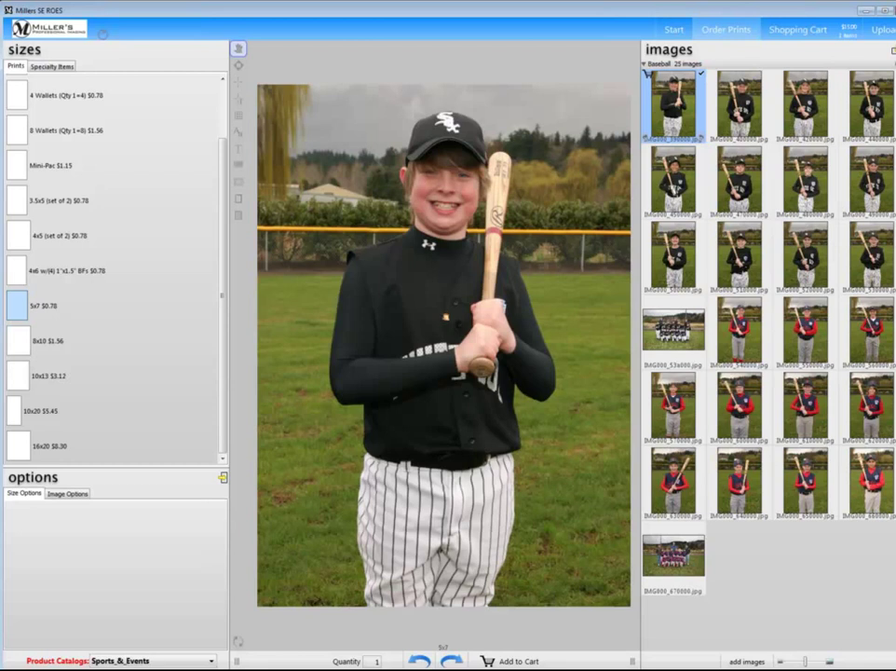
{"action": "left_click", "coordinate": [335, 237]}
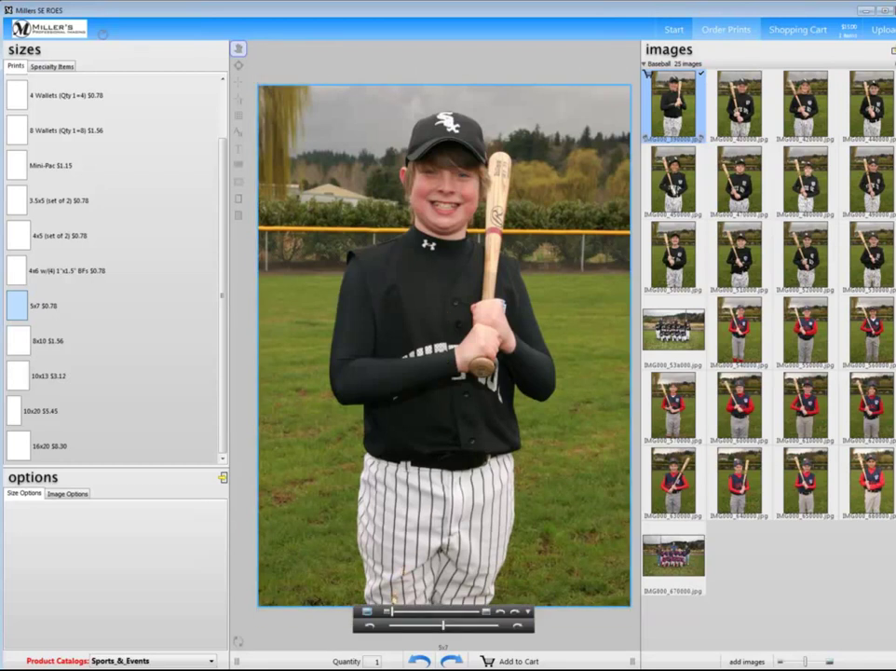
{"action": "left_click_drag", "start_coordinate": [392, 611], "coordinate": [401, 611]}
{"action": "left_click_drag", "start_coordinate": [441, 335], "coordinate": [447, 402]}
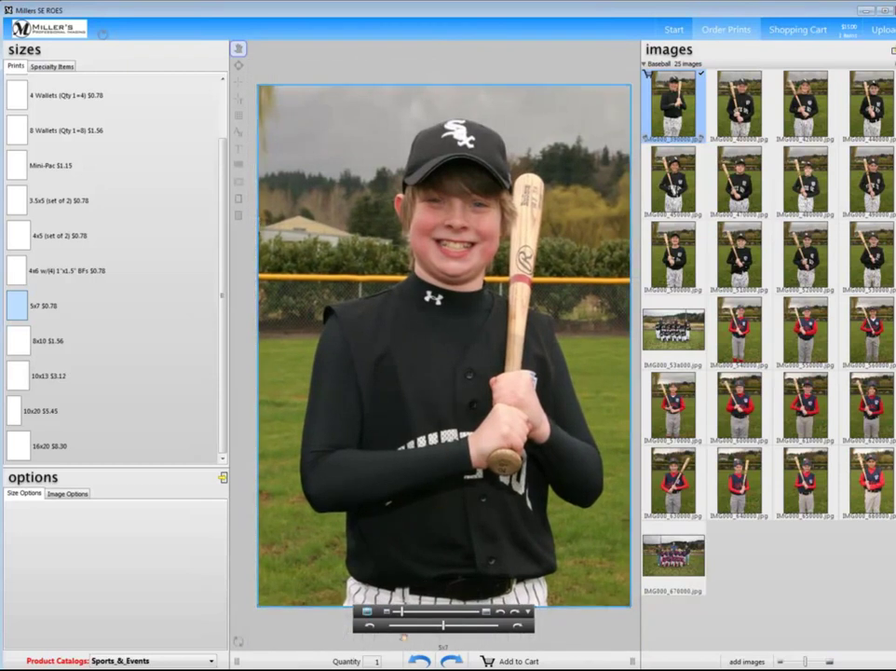
{"action": "left_click", "coordinate": [377, 662]}
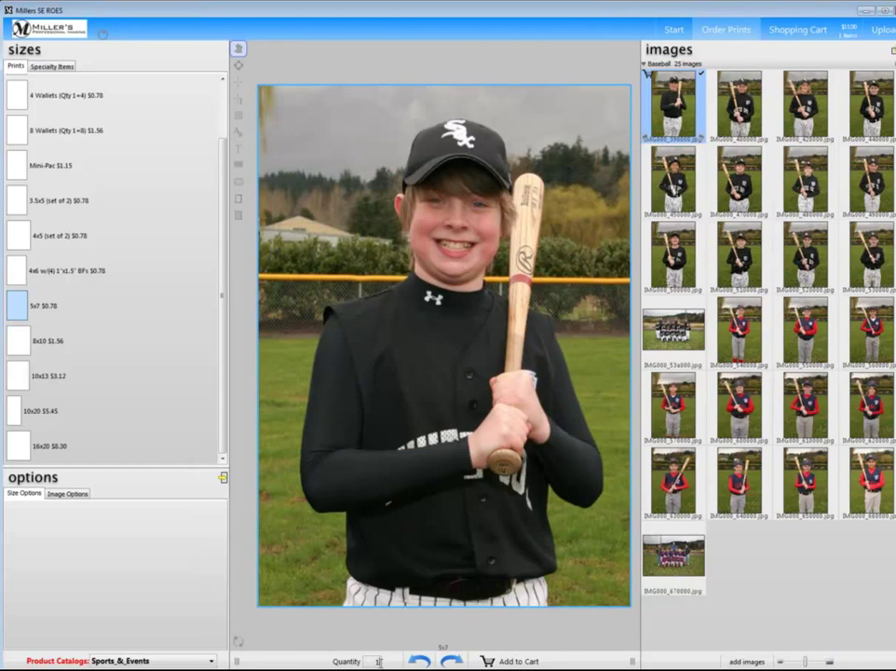
{"action": "type", "text": "2"}
{"action": "left_click", "coordinate": [484, 661]}
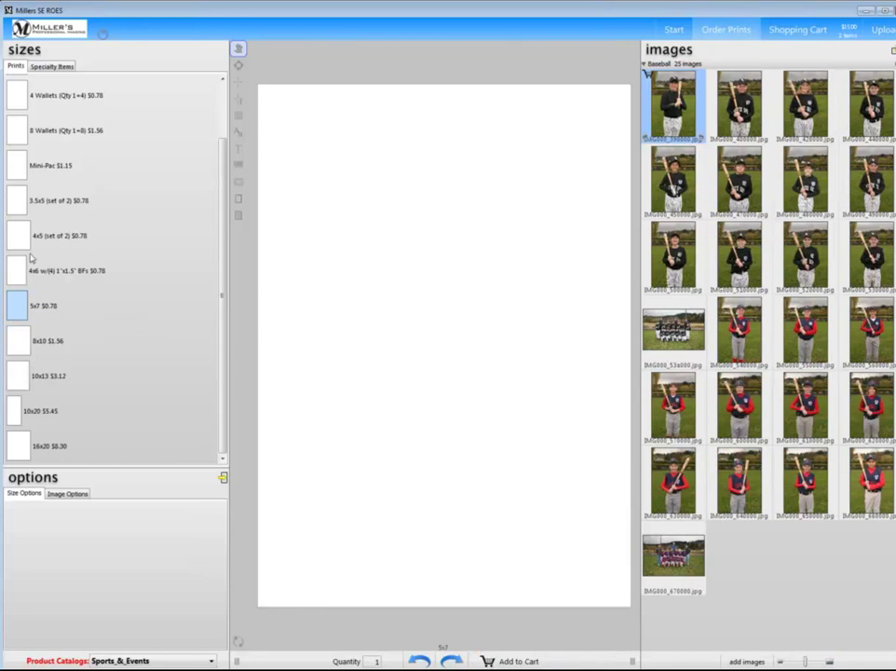
Make a 4x5 (set of 2) of the baseball photo, zoomed and recentred lower-right, and add it to the cart
{"action": "left_click", "coordinate": [19, 237]}
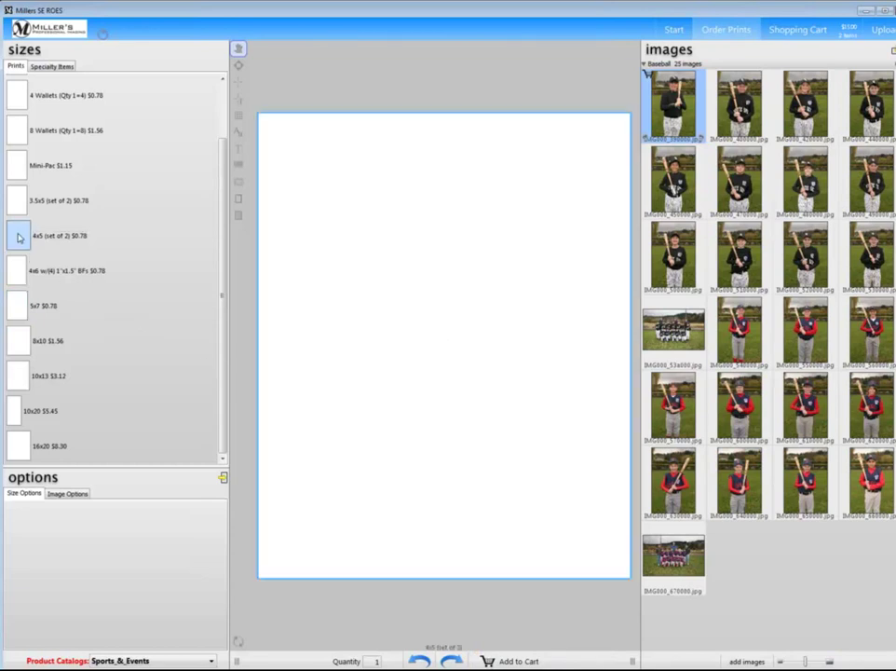
{"action": "left_click_drag", "start_coordinate": [673, 104], "coordinate": [376, 285]}
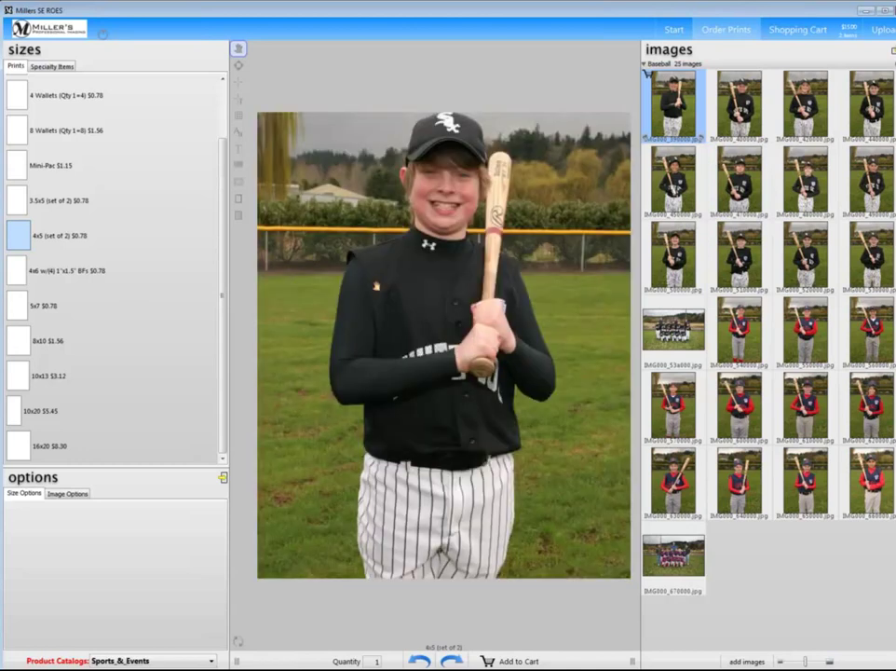
{"action": "left_click_drag", "start_coordinate": [456, 321], "coordinate": [455, 369]}
{"action": "left_click_drag", "start_coordinate": [390, 585], "coordinate": [398, 584]}
{"action": "left_click_drag", "start_coordinate": [419, 421], "coordinate": [424, 447]}
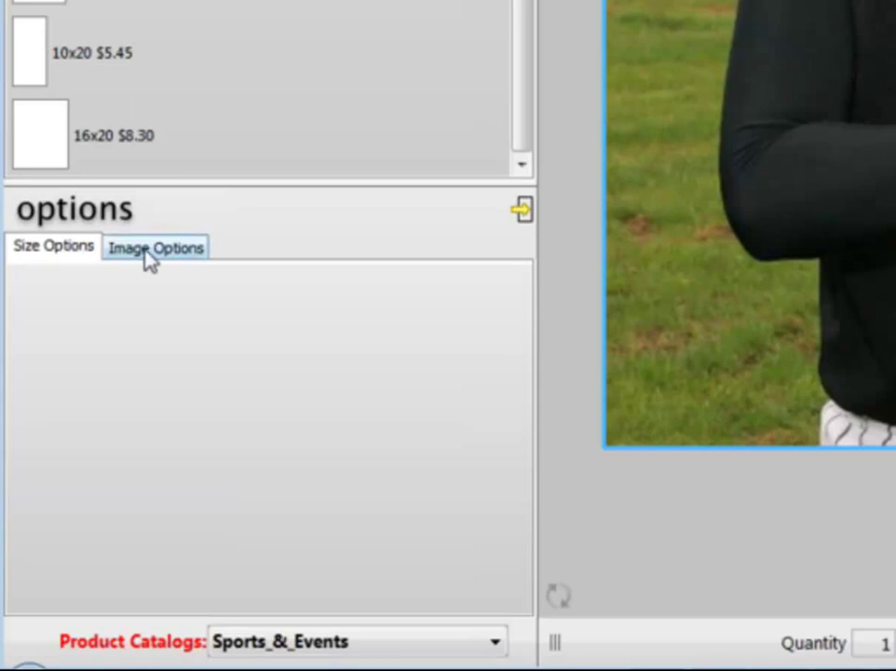
{"action": "left_click", "coordinate": [149, 257]}
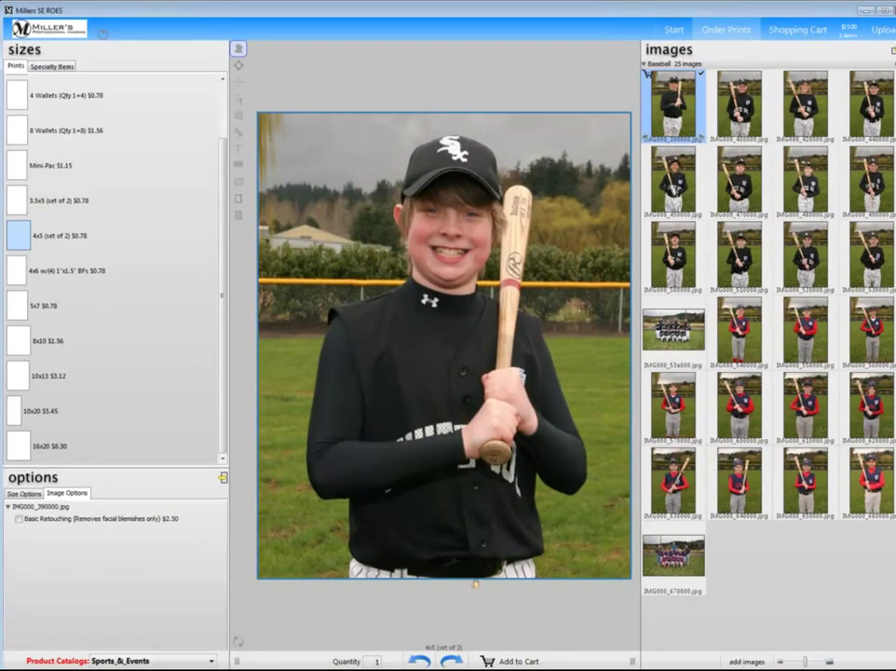
{"action": "left_click", "coordinate": [487, 662]}
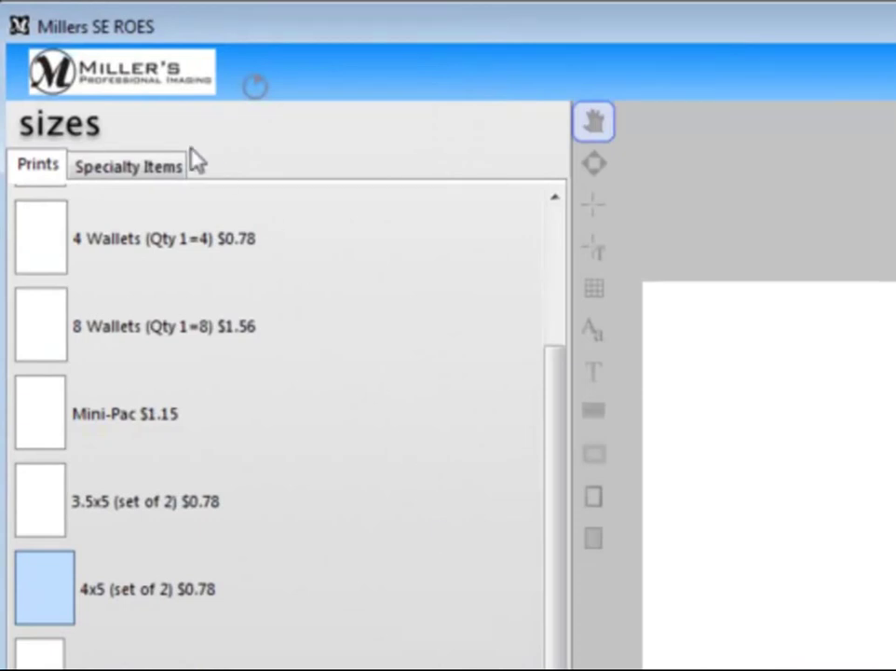
Choose the Baseball Magazine Cover ($1.56) from the Specialty Items products
{"action": "left_click", "coordinate": [116, 175]}
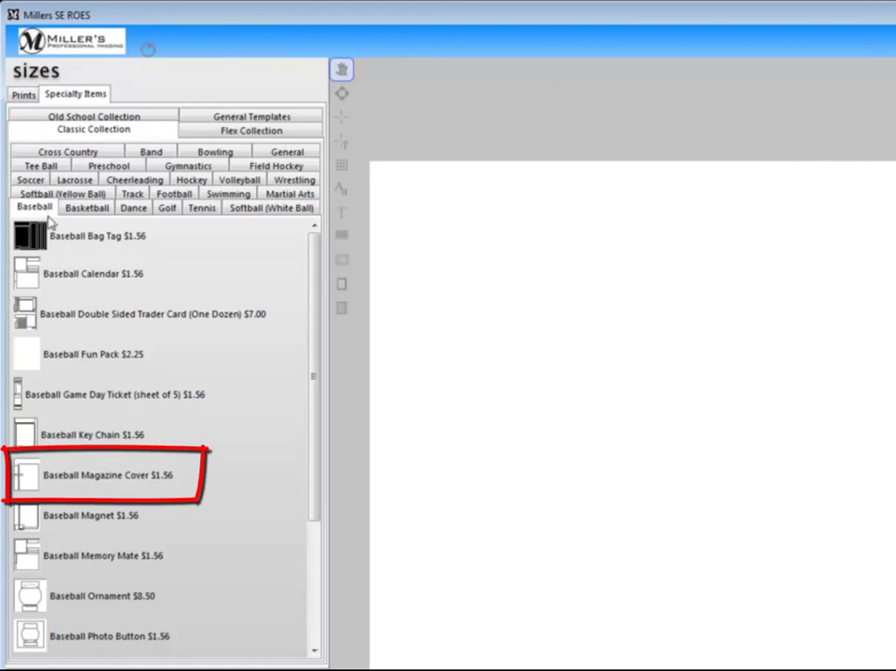
{"action": "left_click", "coordinate": [31, 482]}
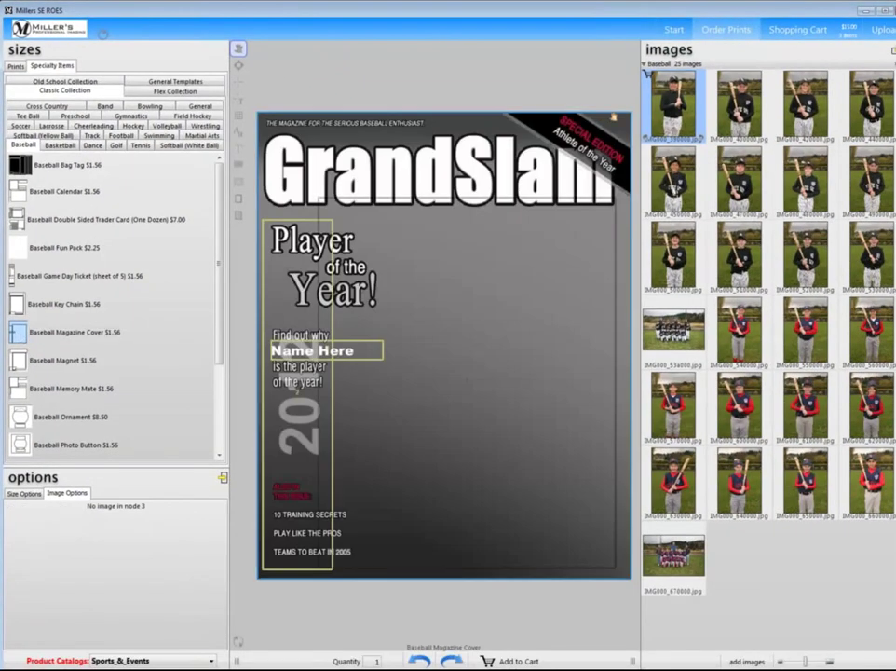
Put the first player photo on the magazine cover, zoomed in and shifted down so the cap shows
{"action": "left_click_drag", "start_coordinate": [686, 103], "coordinate": [452, 300]}
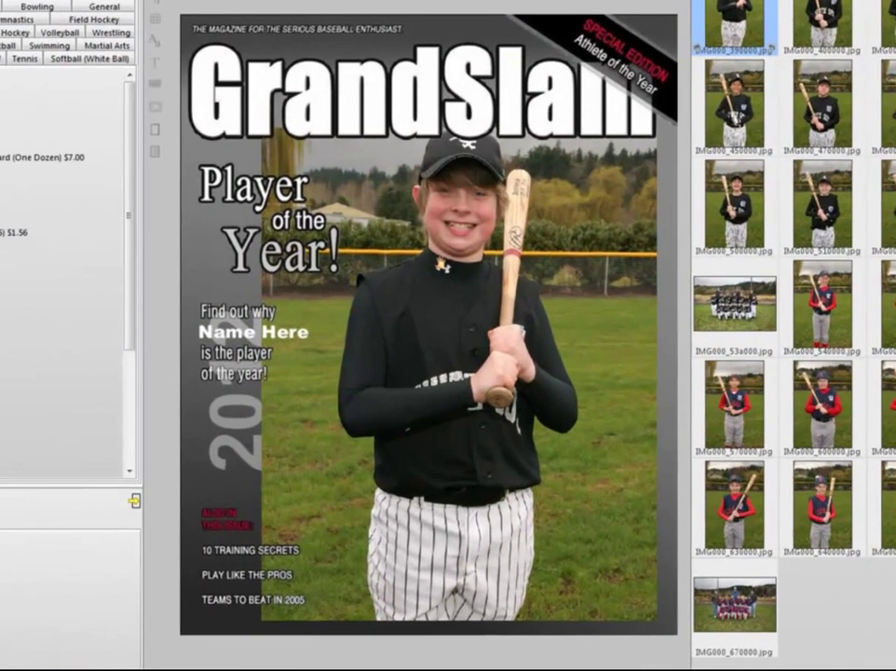
{"action": "left_click", "coordinate": [466, 309]}
{"action": "key", "text": "Down"}
{"action": "key", "text": "Down"}
{"action": "key", "text": "Down"}
{"action": "key", "text": "Down"}
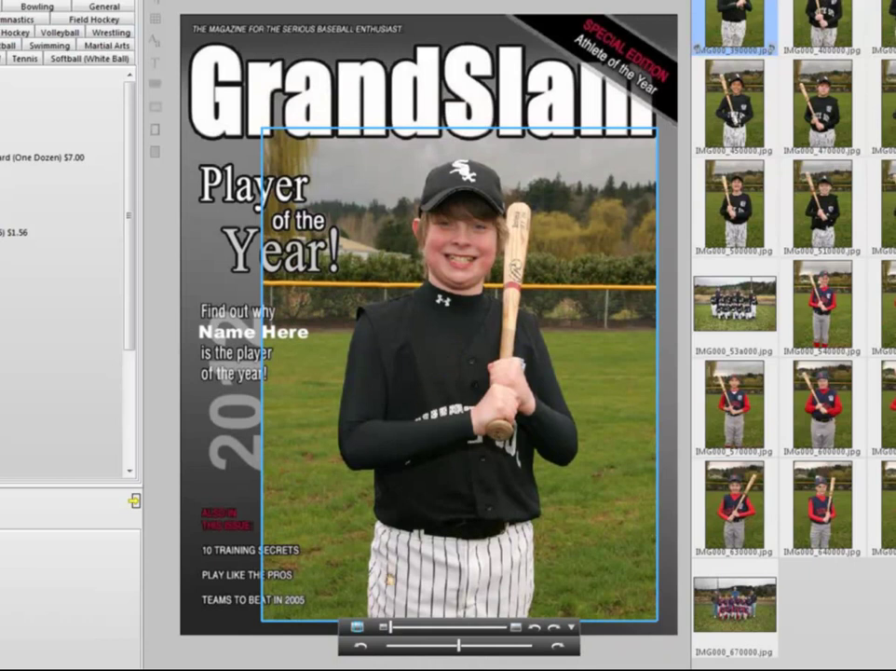
{"action": "left_click_drag", "start_coordinate": [390, 627], "coordinate": [414, 629]}
{"action": "left_click_drag", "start_coordinate": [347, 267], "coordinate": [346, 377]}
{"action": "left_click_drag", "start_coordinate": [457, 491], "coordinate": [457, 494]}
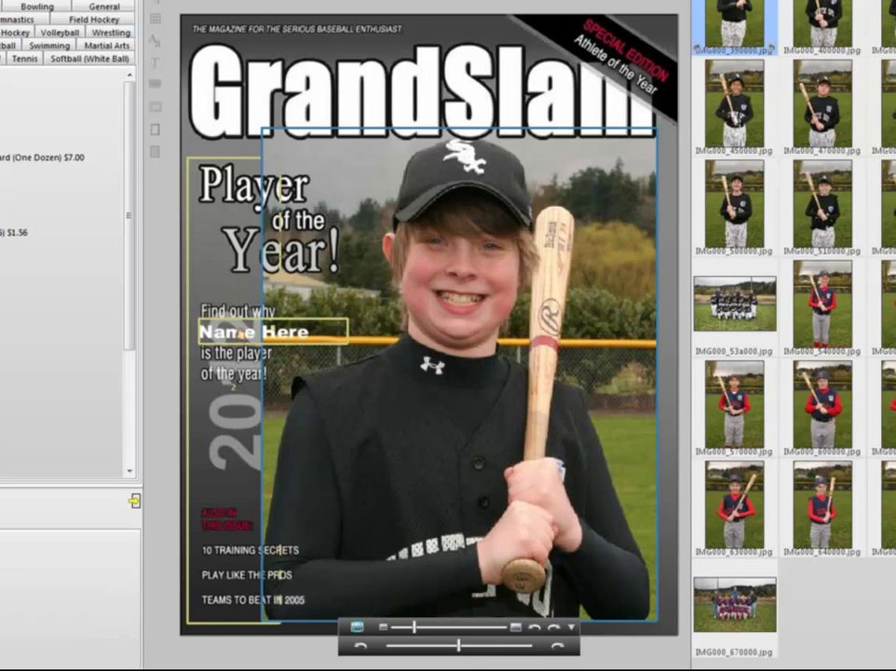
Replace 'Name Here' on the cover with the player's name, then switch to Baseball Memory Mate
{"action": "double_click", "coordinate": [241, 332]}
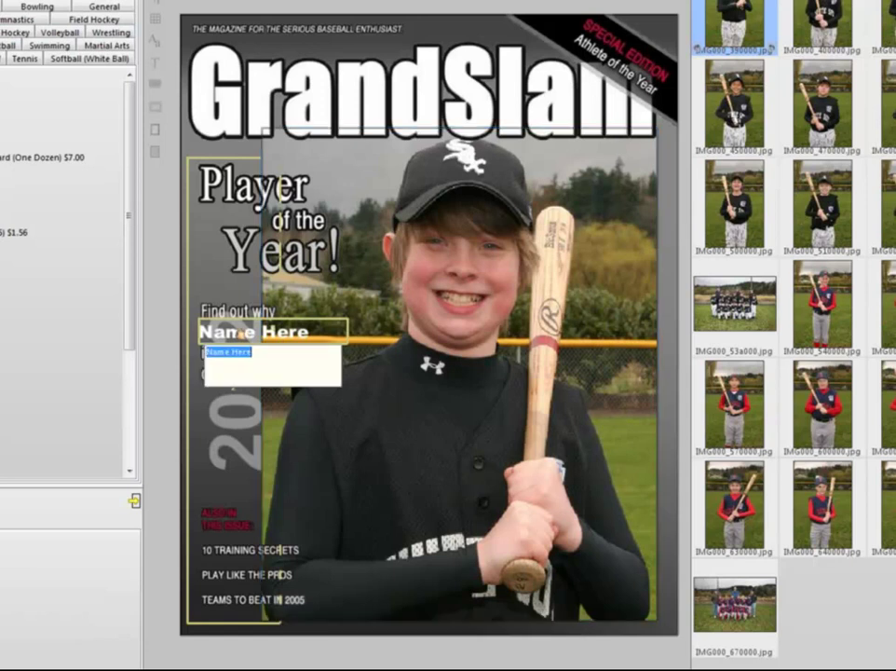
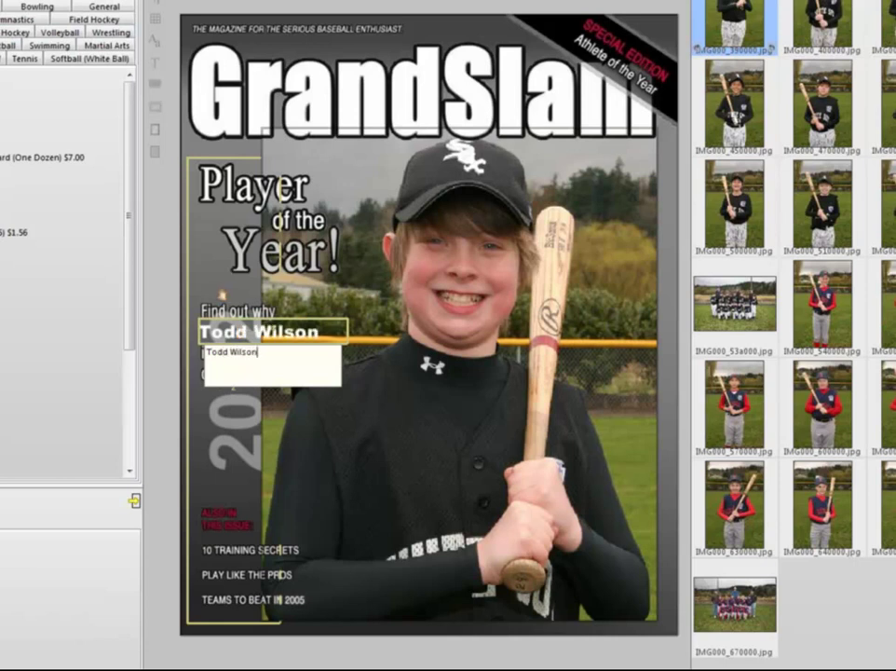
{"action": "key", "text": "Return"}
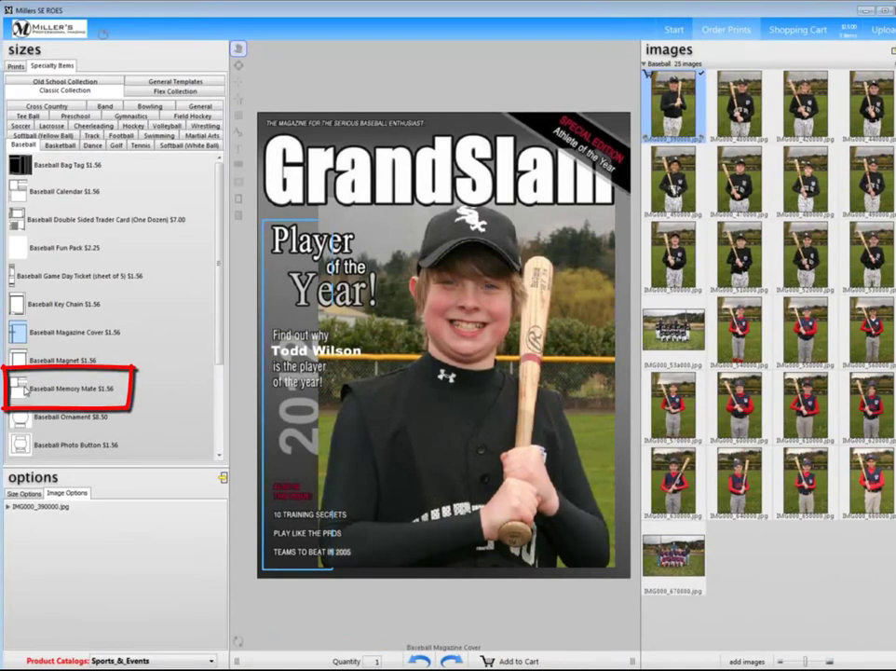
{"action": "left_click", "coordinate": [25, 392]}
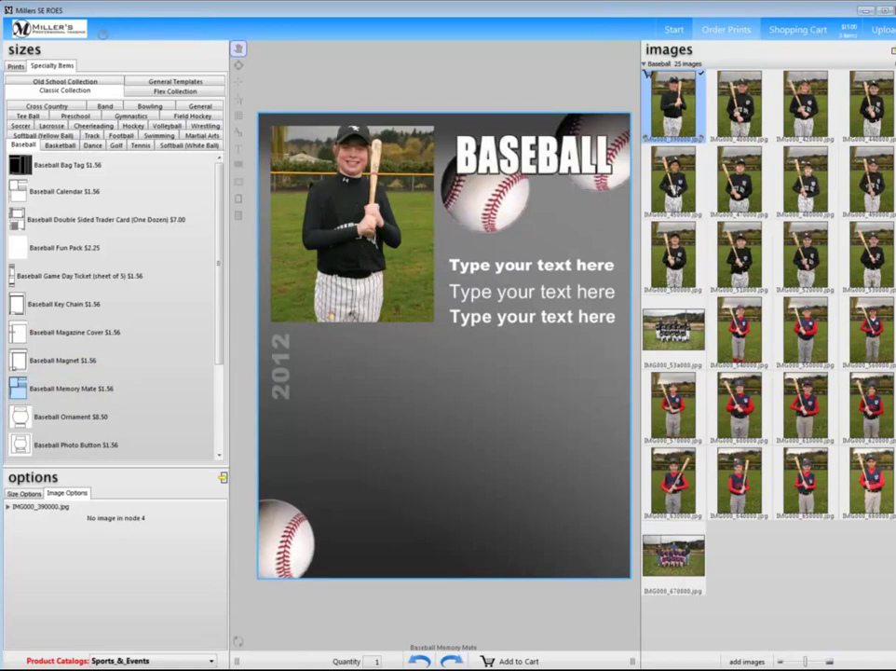
Zoom the player photo slightly and fill the lower frame with the enlarged, repositioned team photo
{"action": "left_click", "coordinate": [304, 319]}
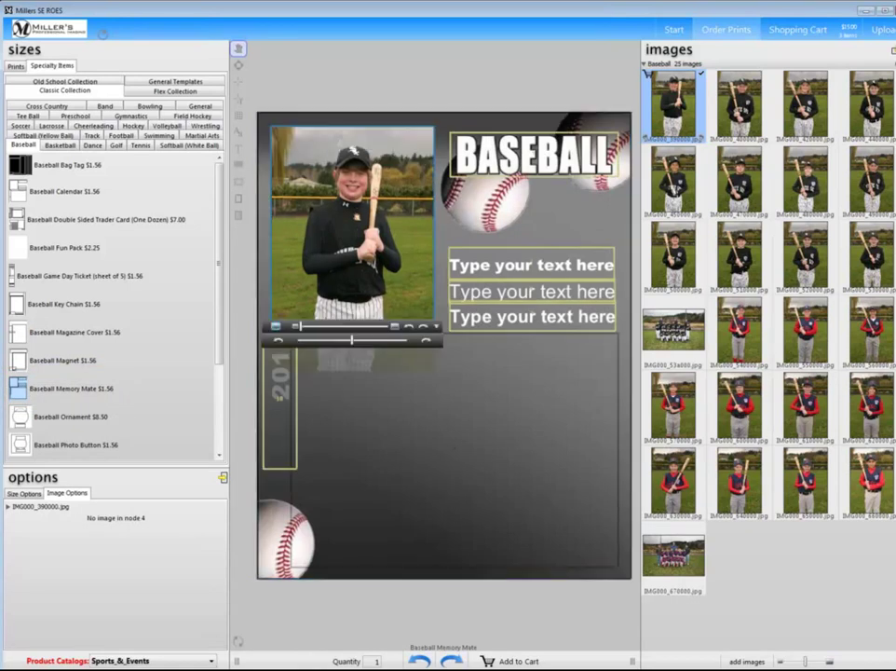
{"action": "left_click_drag", "start_coordinate": [299, 327], "coordinate": [305, 327]}
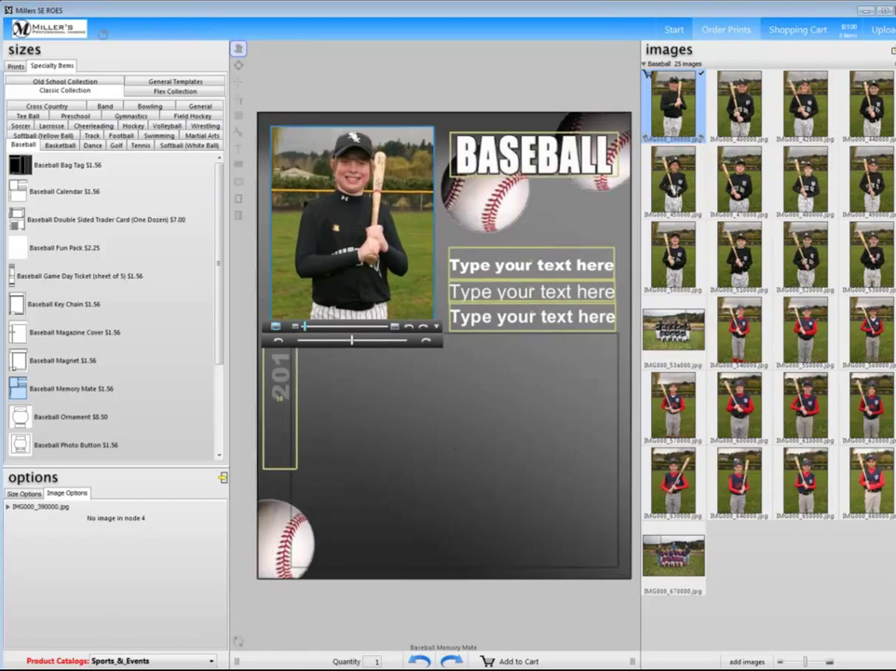
{"action": "left_click", "coordinate": [394, 402]}
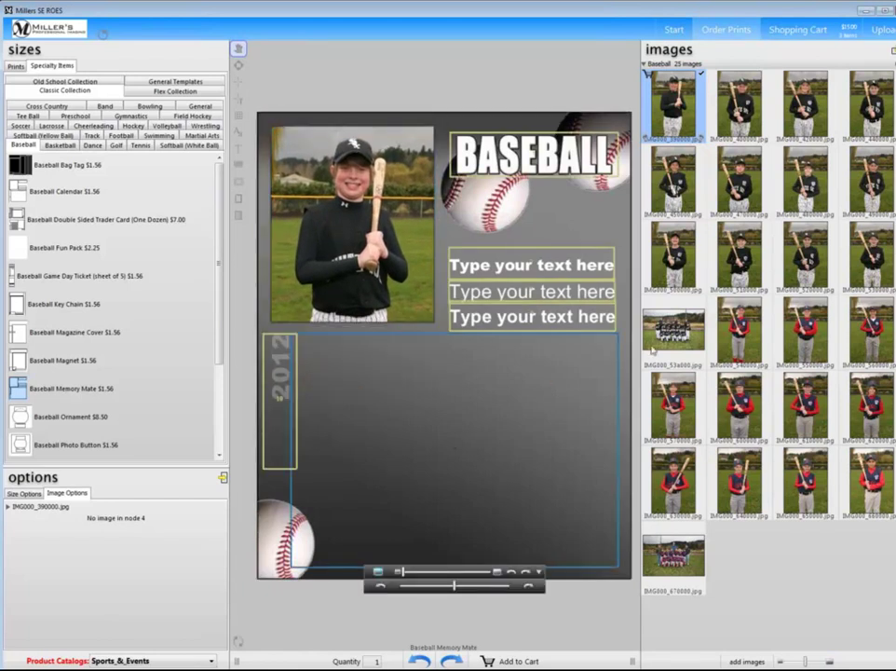
{"action": "left_click_drag", "start_coordinate": [673, 331], "coordinate": [459, 394]}
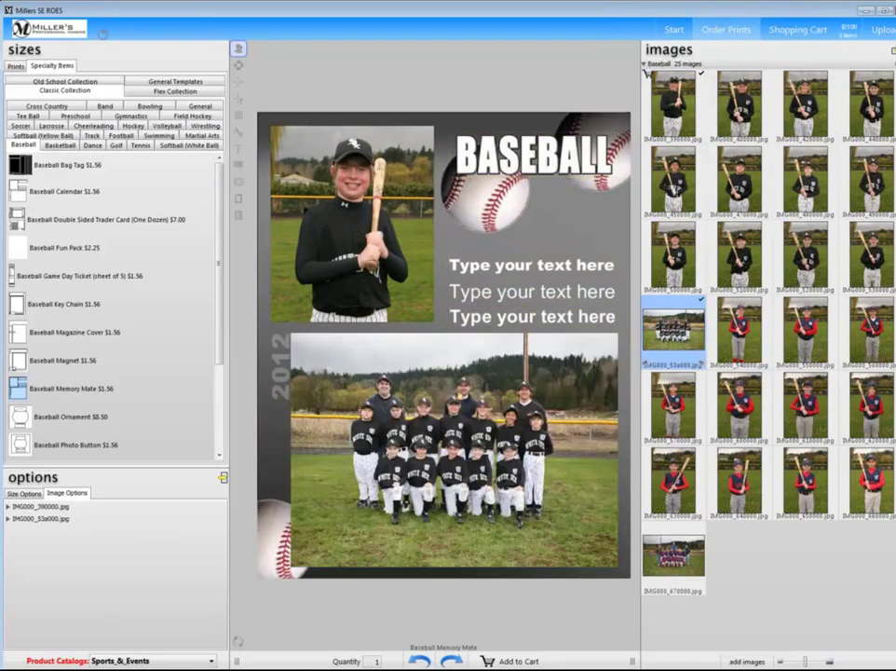
{"action": "left_click", "coordinate": [318, 387]}
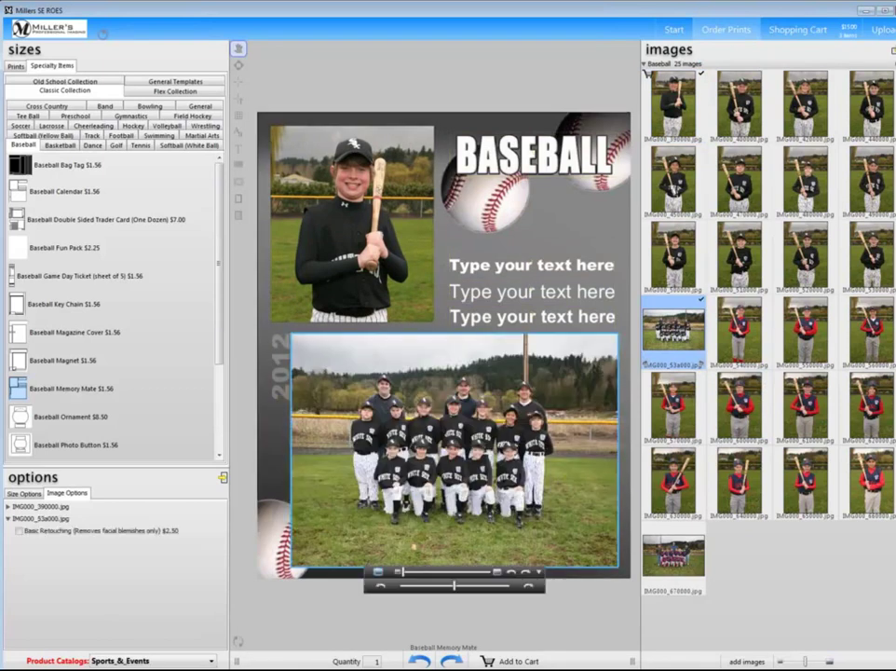
{"action": "left_click_drag", "start_coordinate": [402, 571], "coordinate": [414, 572]}
{"action": "left_click_drag", "start_coordinate": [325, 360], "coordinate": [328, 368]}
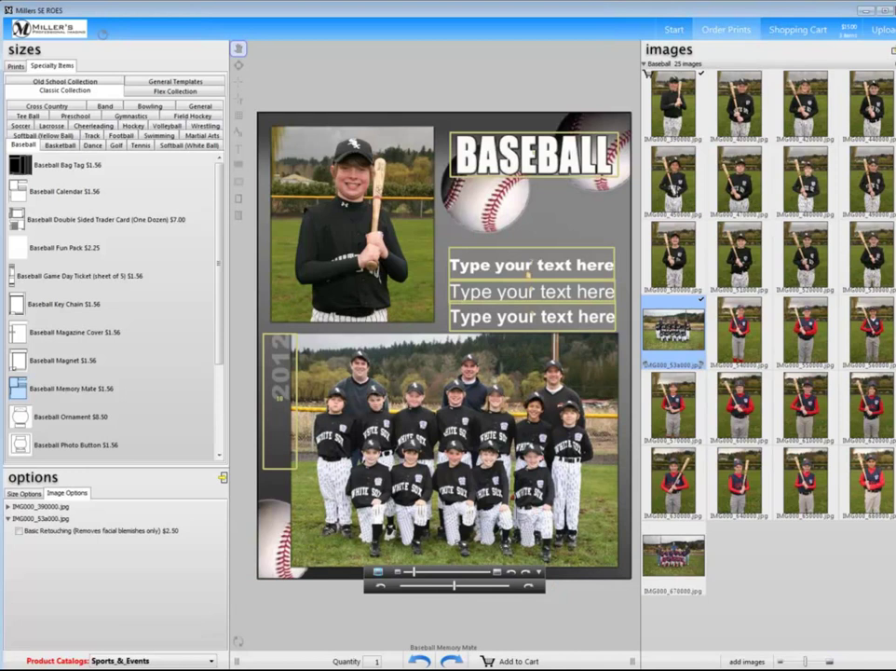
Enter the player's name, 'Short Stop' and '#11' into the memory mate's three text lines
{"action": "left_click", "coordinate": [529, 265]}
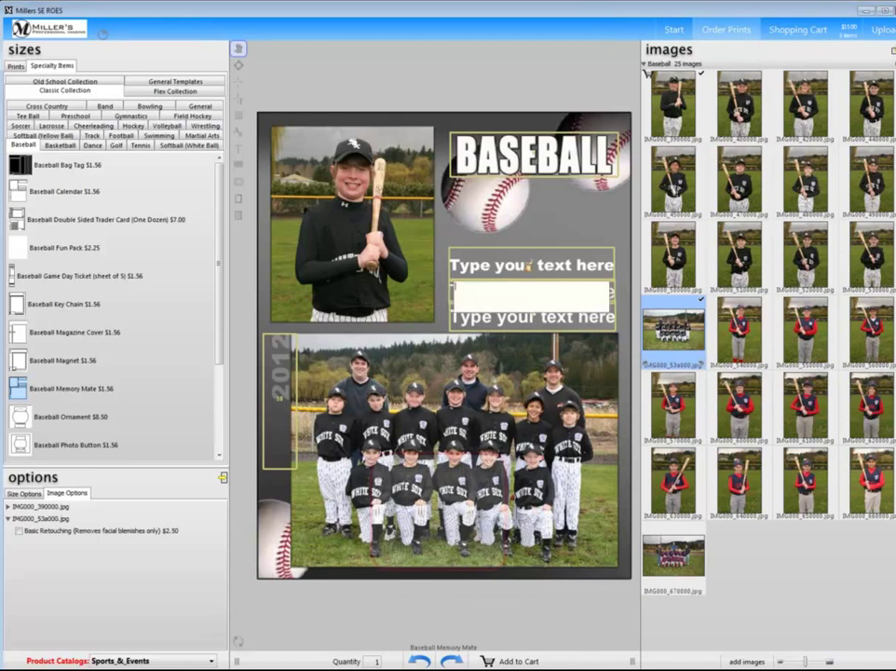
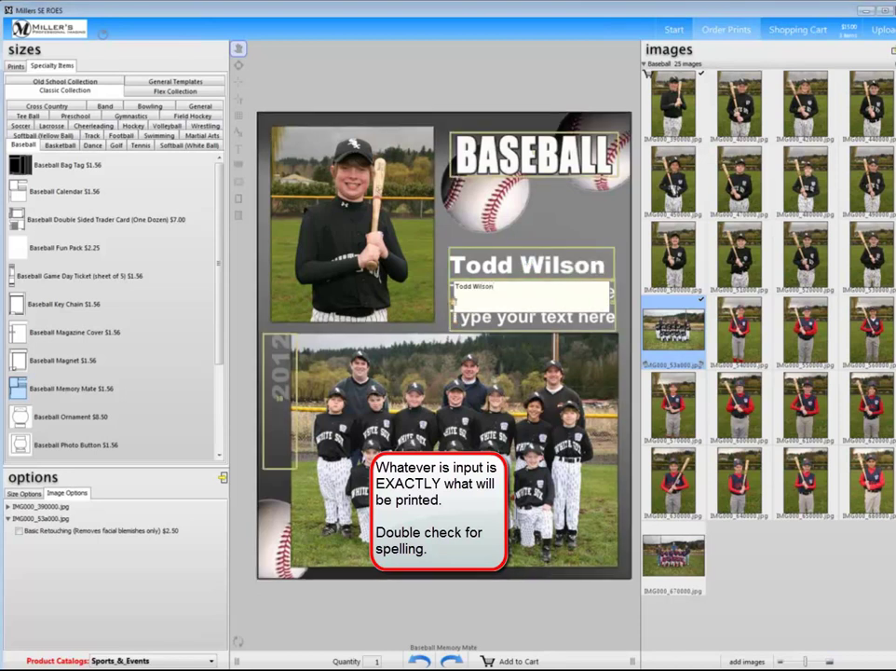
{"action": "key", "text": "Return"}
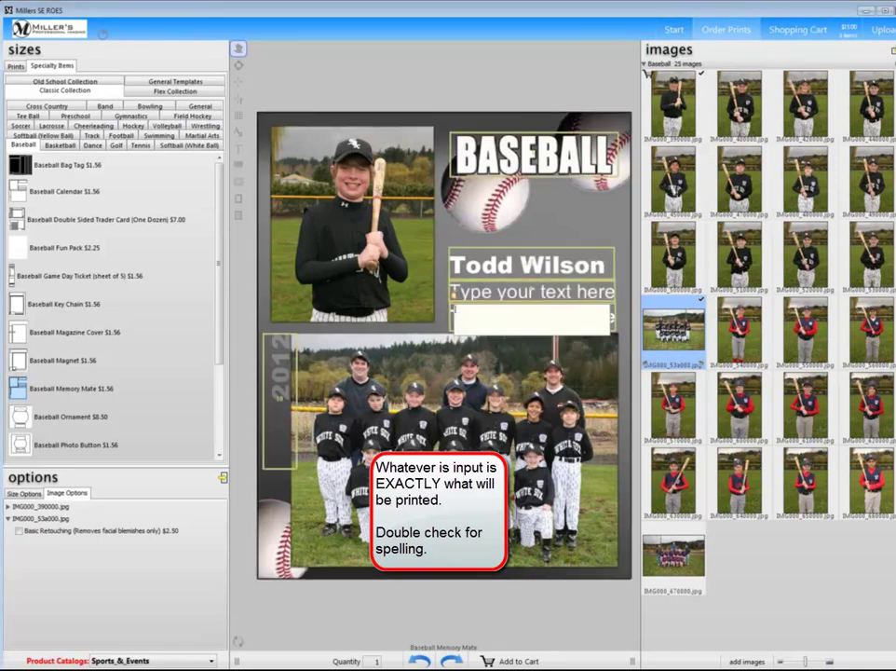
{"action": "type", "text": "Short Sho"}
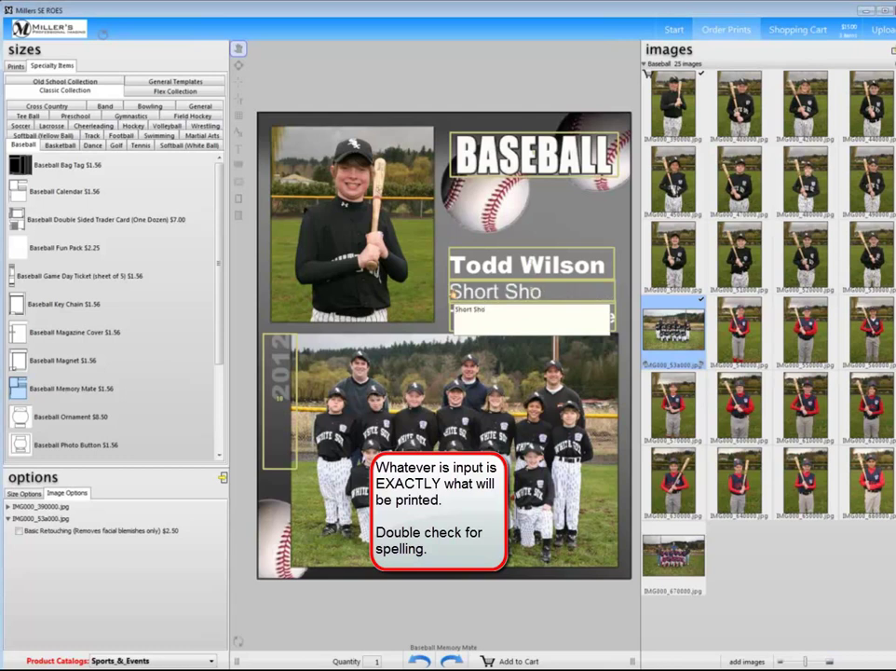
{"action": "key", "text": "BackSpace"}
{"action": "key", "text": "BackSpace"}
{"action": "type", "text": "top"}
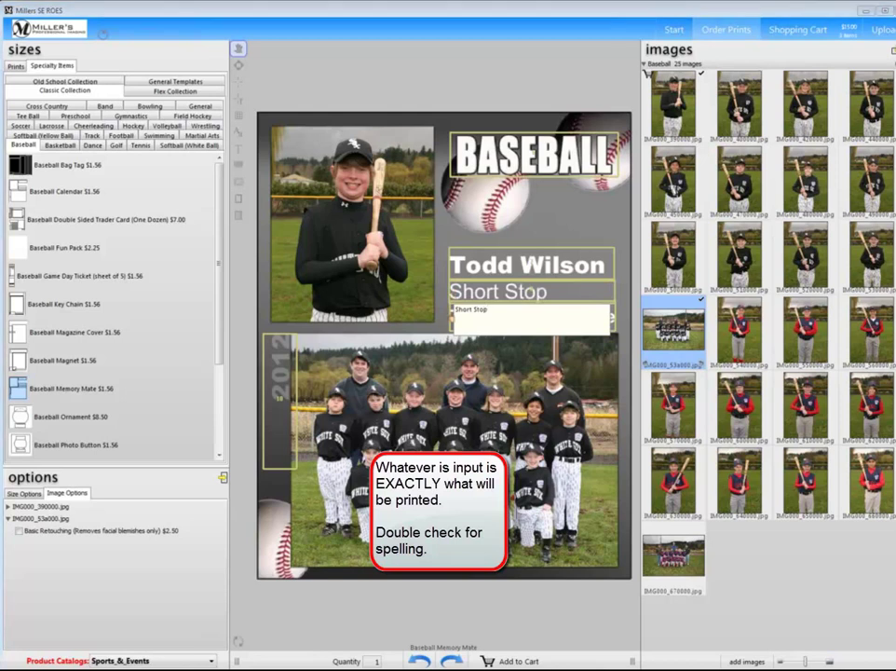
{"action": "key", "text": "Return"}
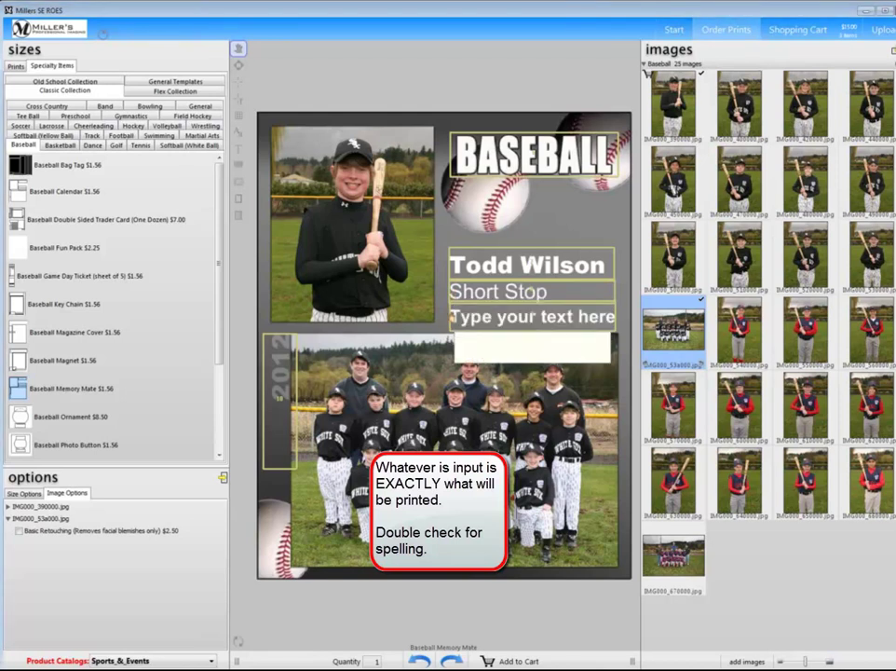
{"action": "type", "text": "#11"}
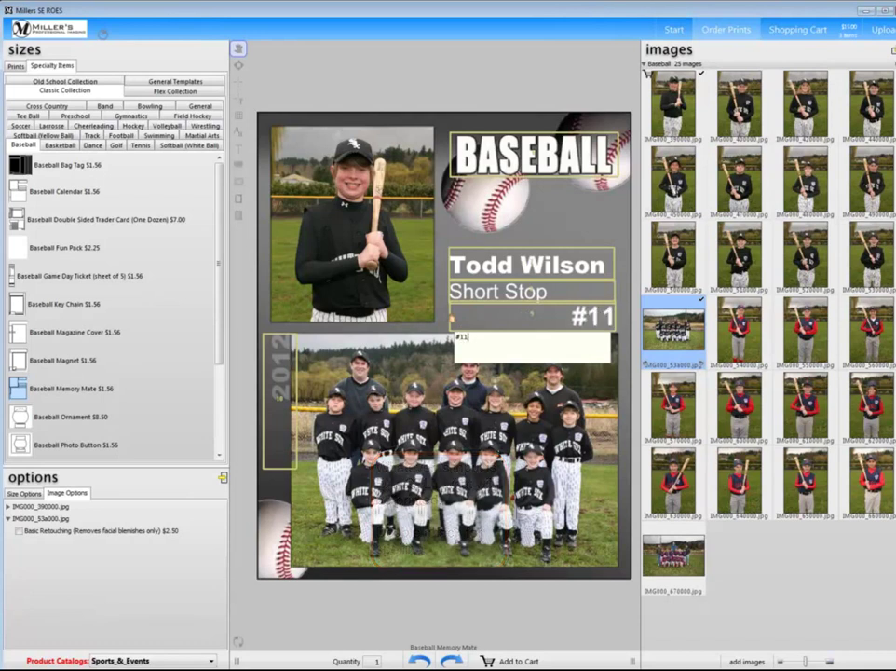
{"action": "left_click", "coordinate": [552, 215]}
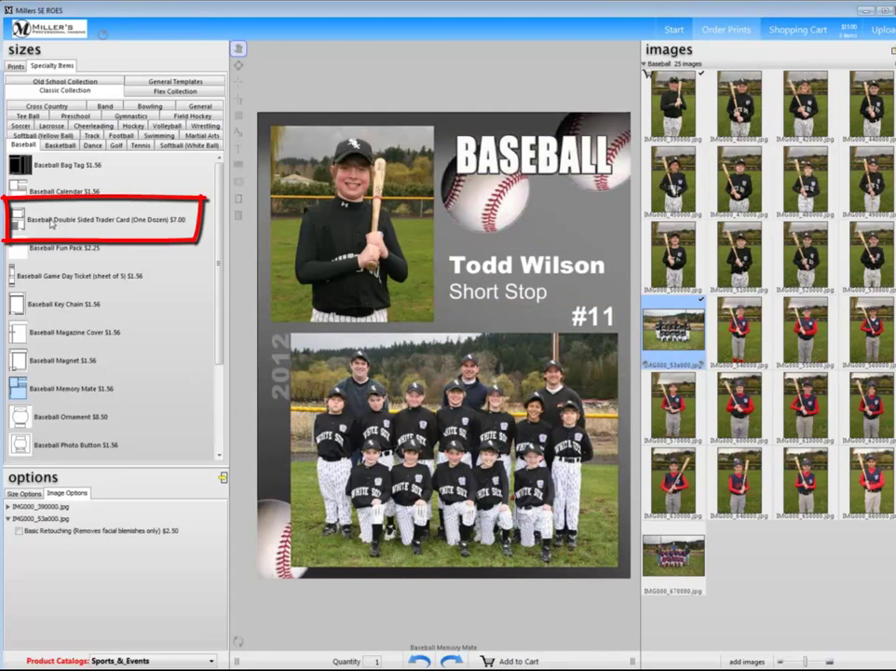
On the Baseball Double Sided Trader Card front, place the player photo, rotate it a quarter turn, and shift it to show the cap
{"action": "left_click", "coordinate": [52, 221]}
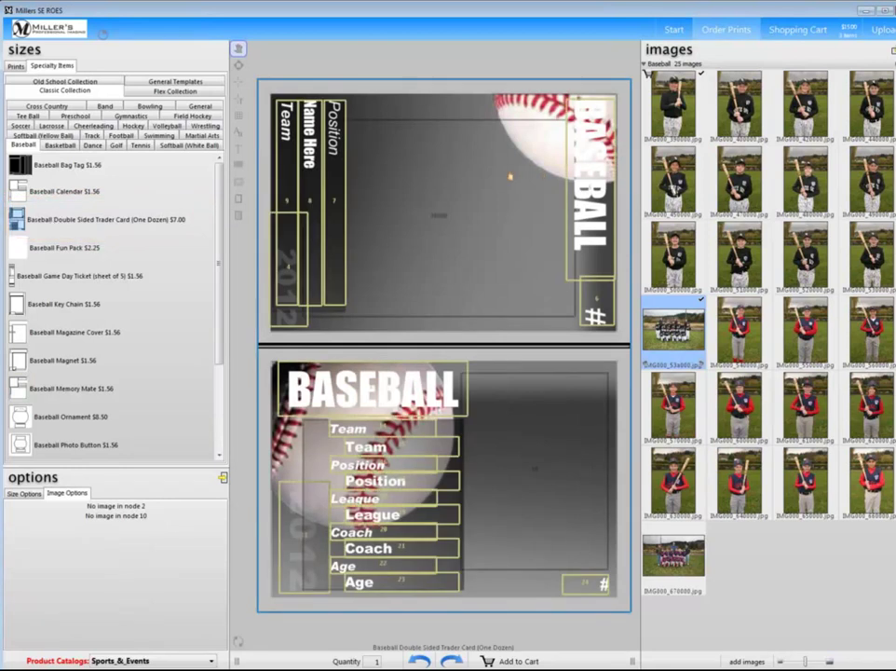
{"action": "left_click_drag", "start_coordinate": [673, 106], "coordinate": [436, 180]}
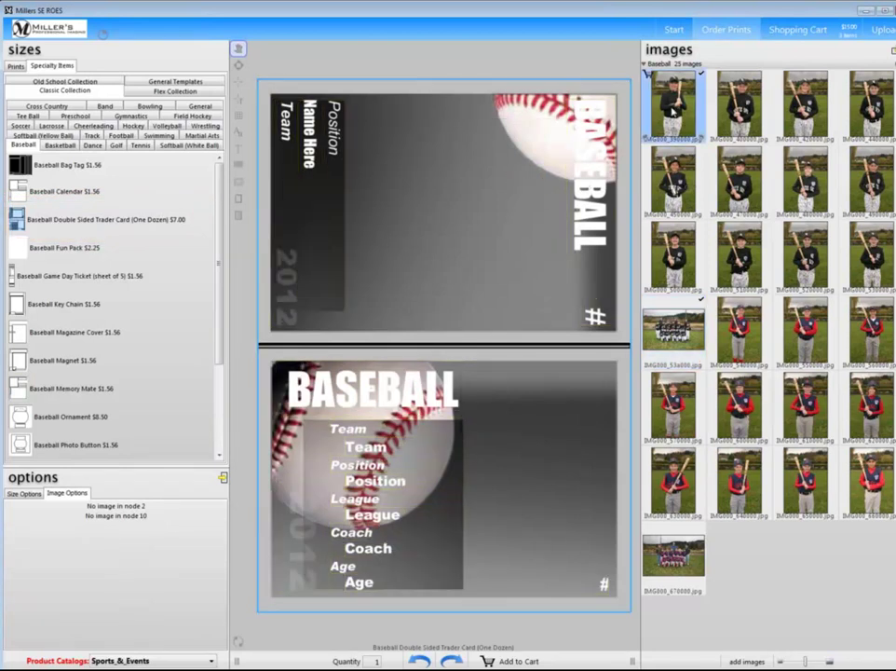
{"action": "left_click_drag", "start_coordinate": [433, 138], "coordinate": [424, 130]}
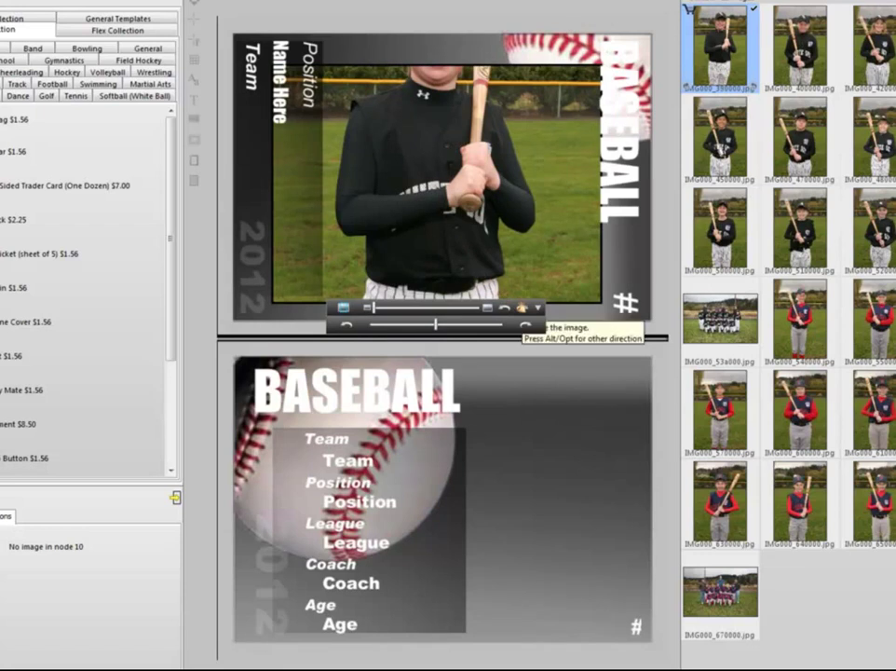
{"action": "left_click", "coordinate": [522, 307]}
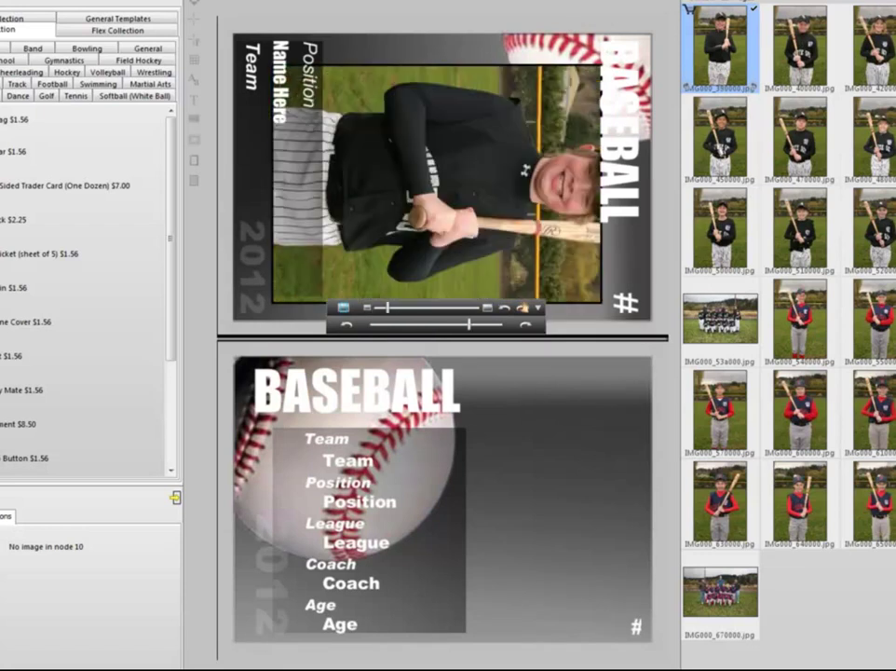
{"action": "left_click_drag", "start_coordinate": [428, 181], "coordinate": [392, 182]}
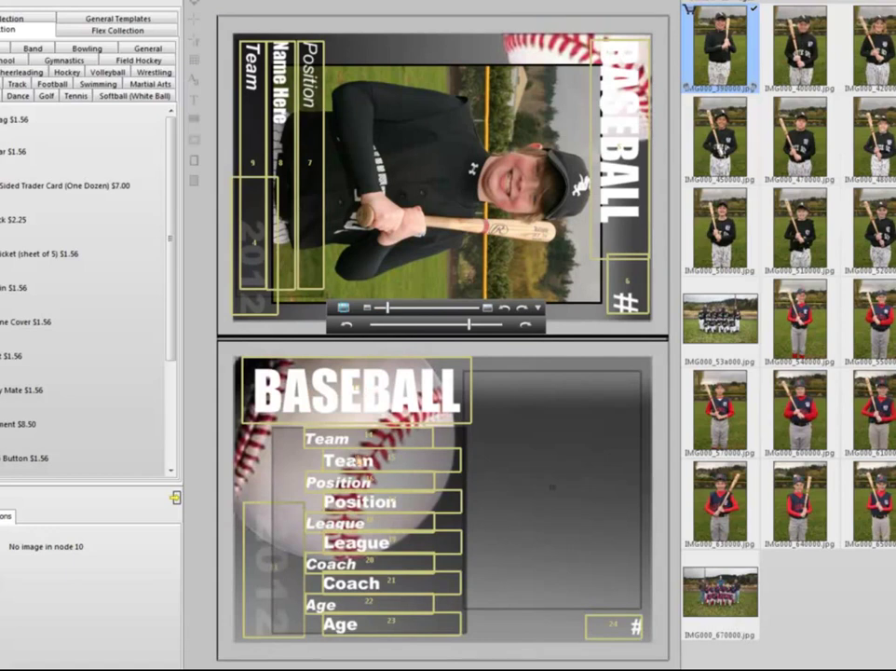
Enter the team name White Sox on the card back
{"action": "double_click", "coordinate": [357, 462]}
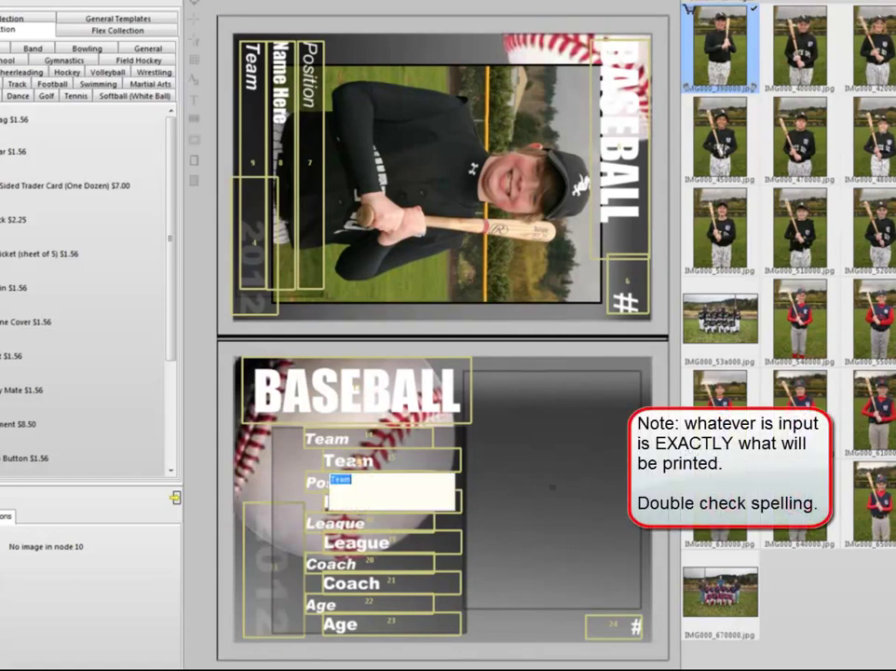
{"action": "type", "text": "WHite"}
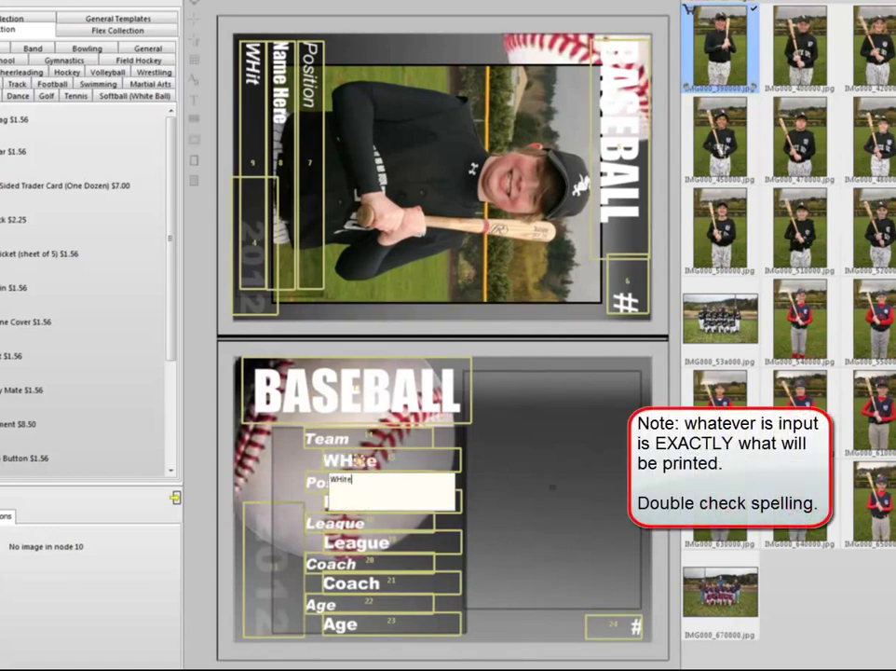
{"action": "key", "text": "BackSpace"}
{"action": "key", "text": "BackSpace"}
{"action": "key", "text": "BackSpace"}
{"action": "key", "text": "BackSpace"}
{"action": "type", "text": "hit"}
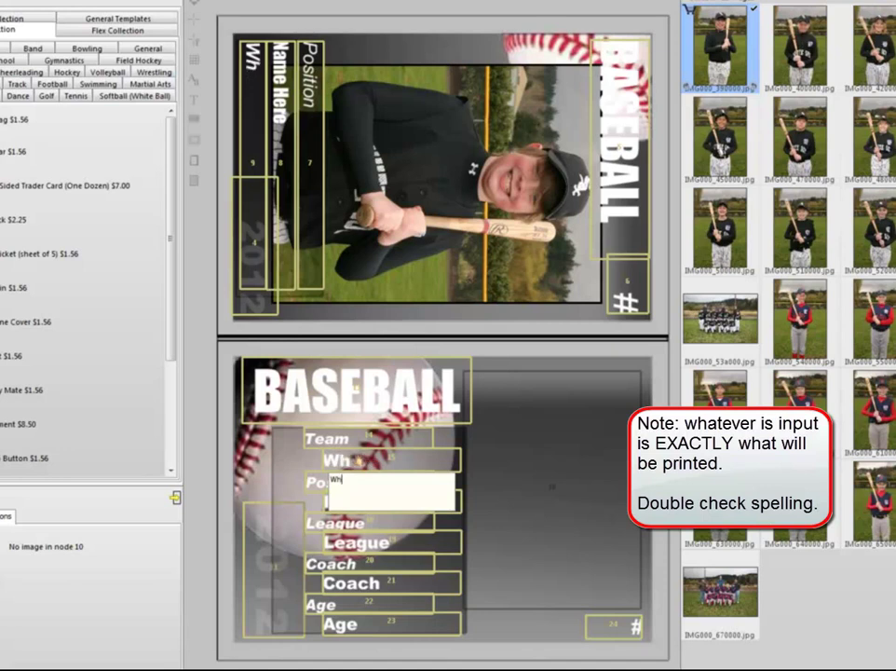
{"action": "type", "text": "e Sox"}
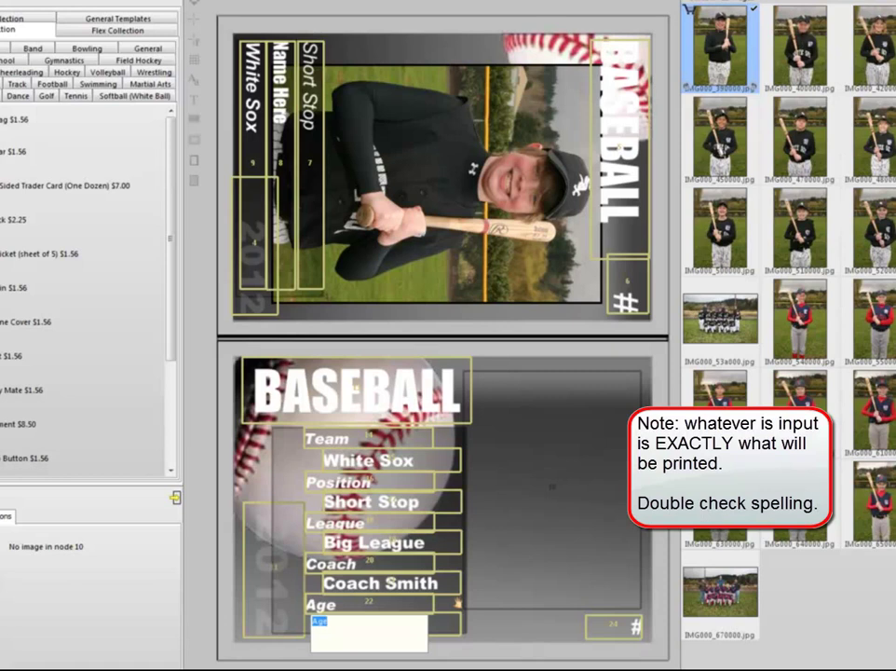
Add the Batting AVG label with the value .325
{"action": "type", "text": "Batting AVG"}
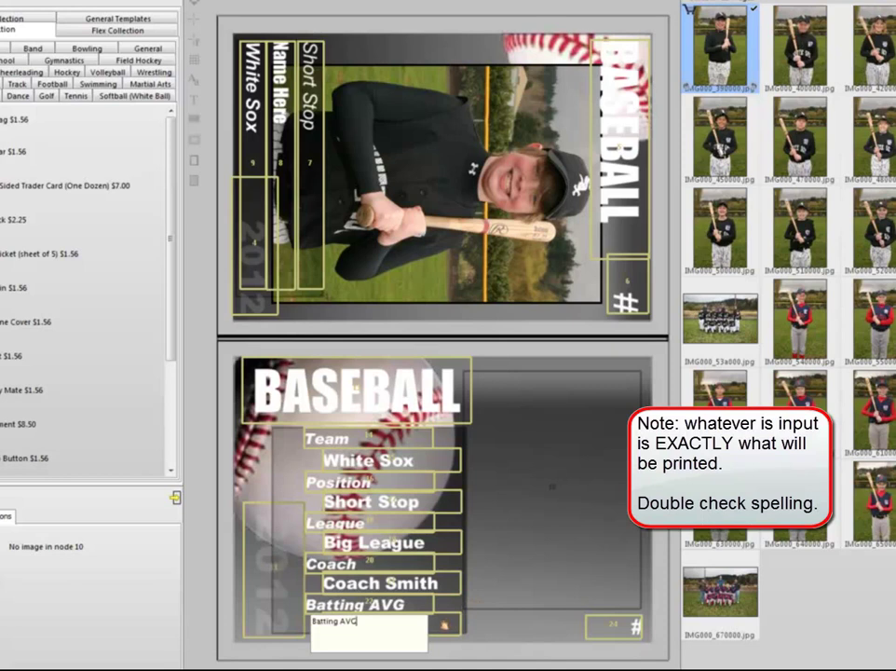
{"action": "key", "text": "Tab"}
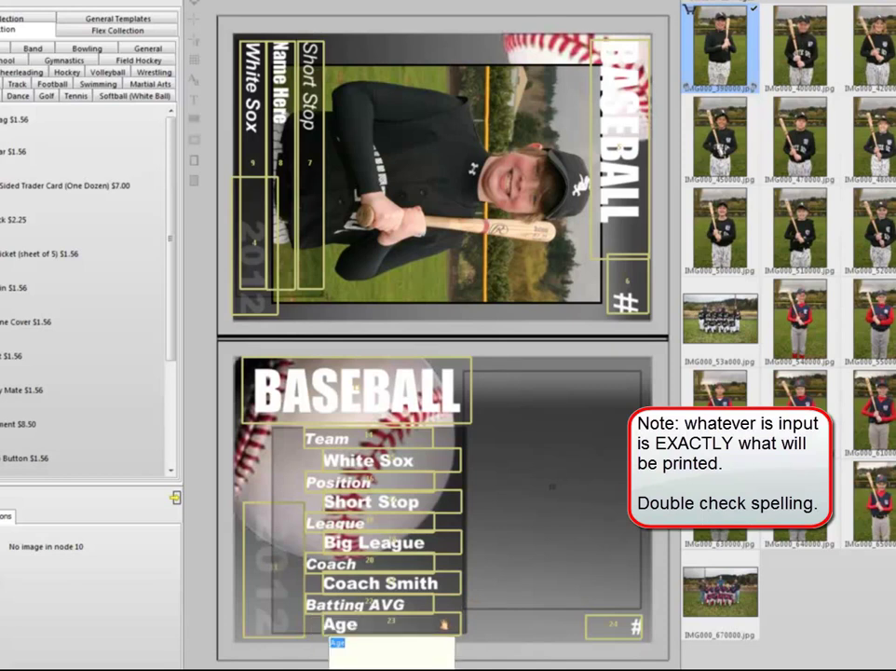
{"action": "type", "text": ".325"}
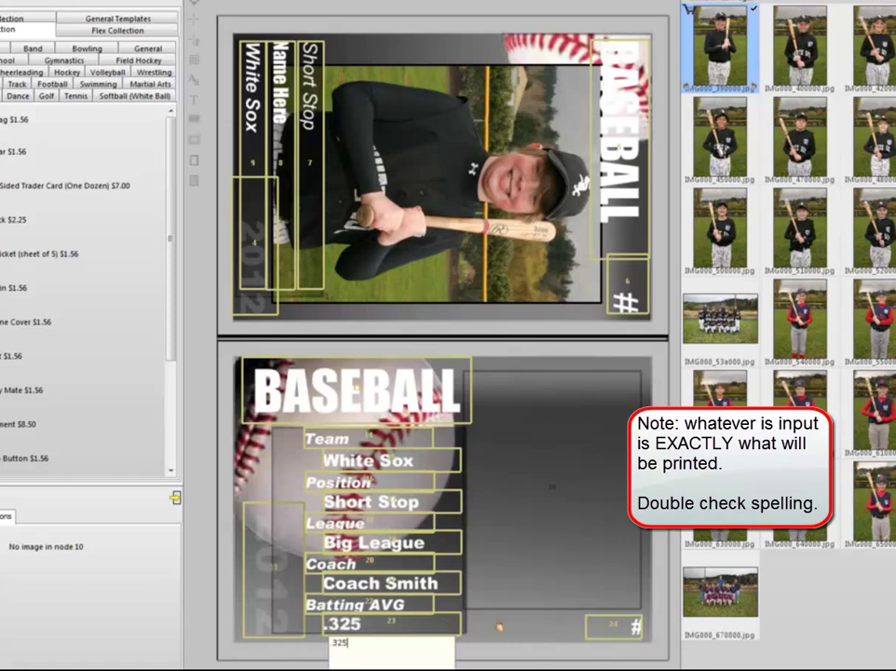
{"action": "left_click", "coordinate": [498, 627]}
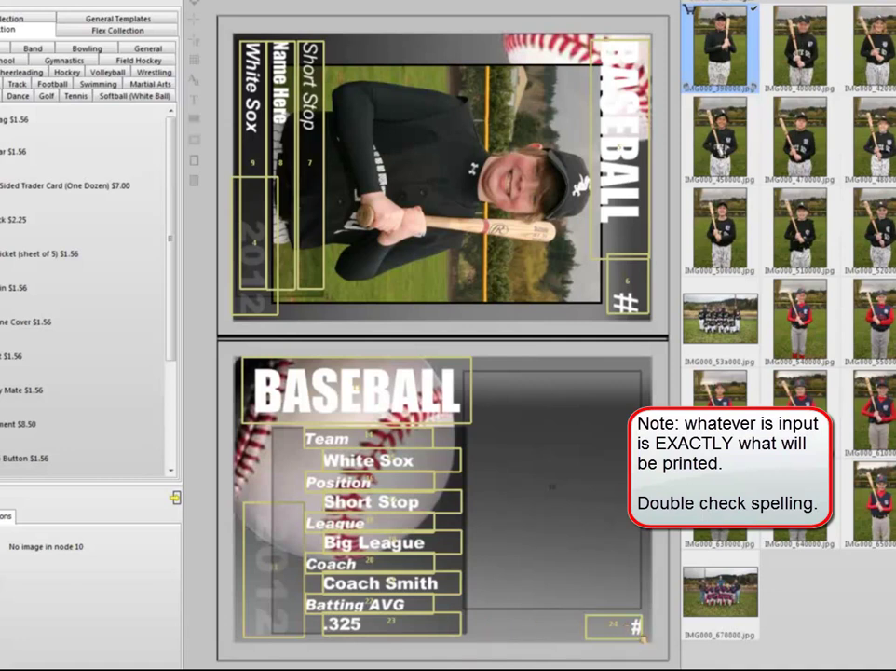
Set the card number to #11 and enter the player's name on the front
{"action": "left_click", "coordinate": [641, 627]}
{"action": "type", "text": "#11"}
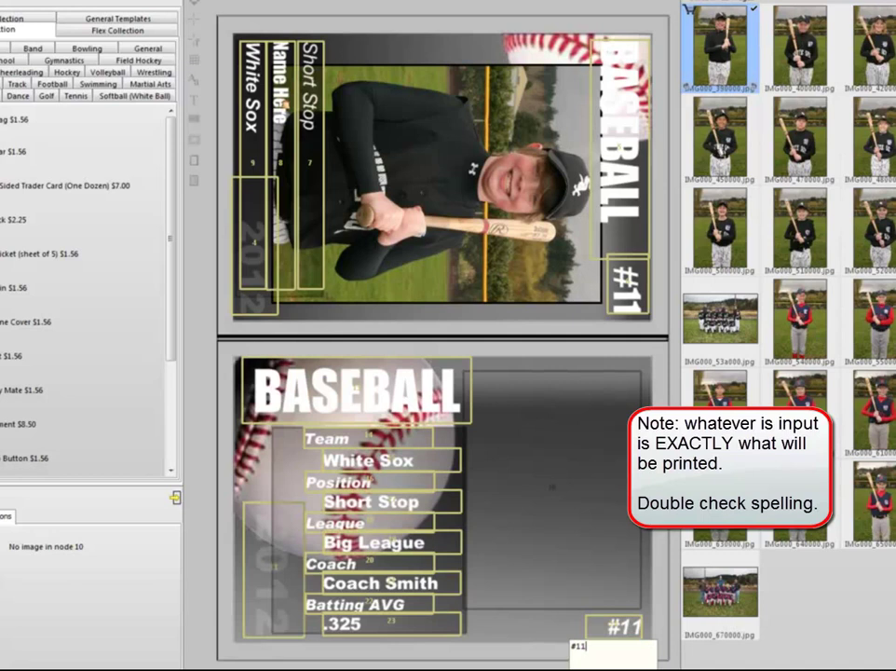
{"action": "left_click", "coordinate": [284, 102]}
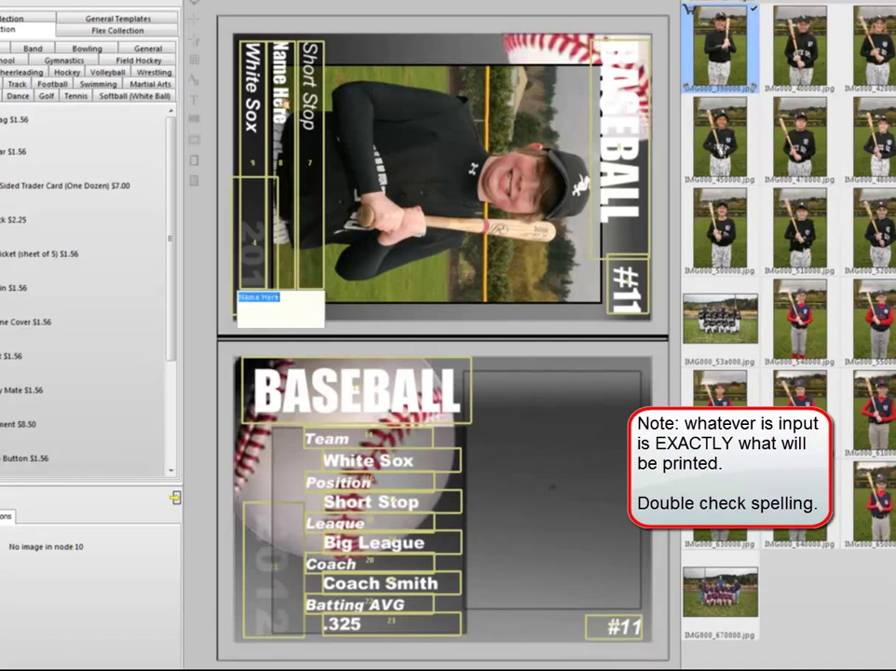
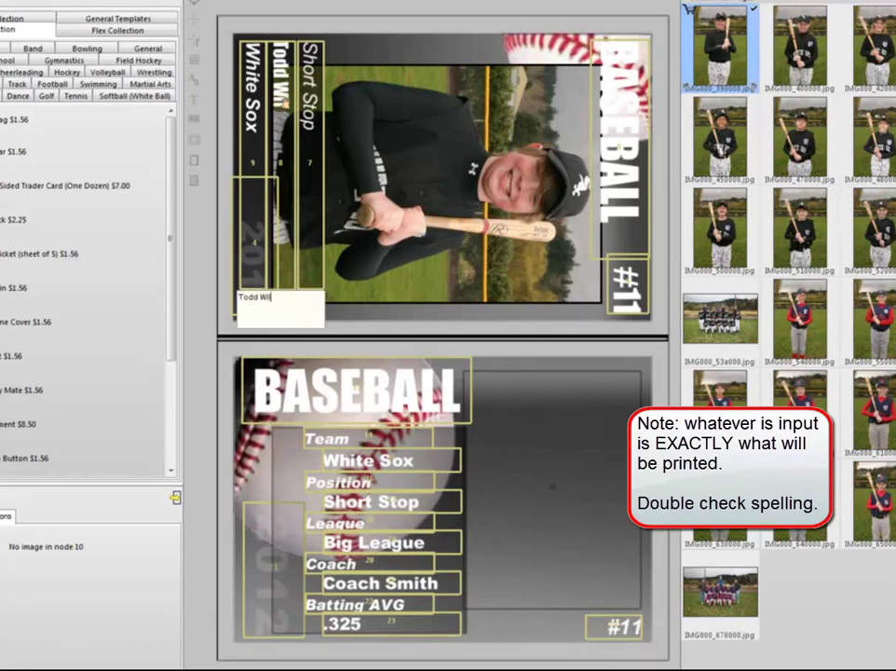
{"action": "key", "text": "Return"}
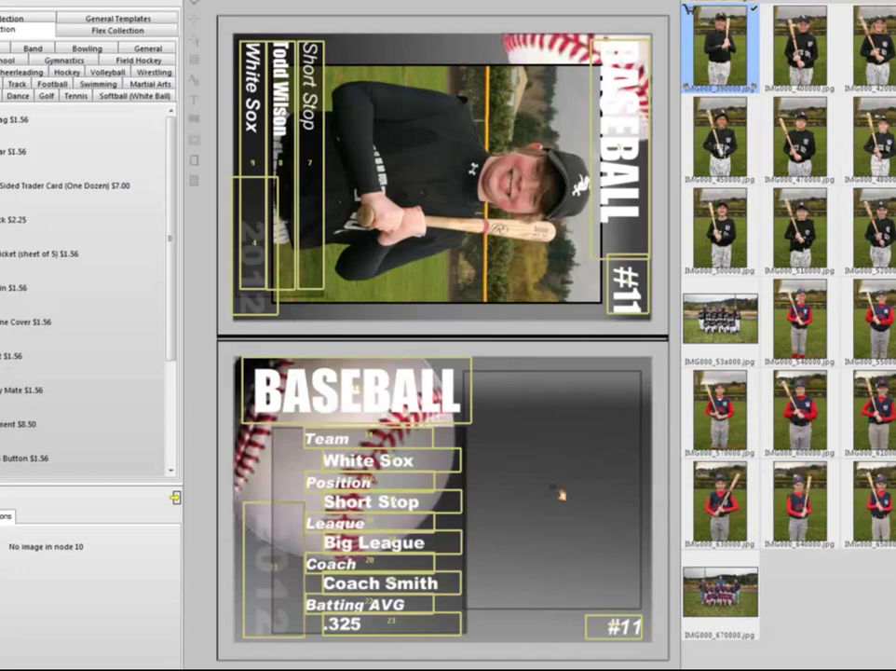
Place photo IMG000_570000 upright on the card back, then add the trader card to the cart
{"action": "left_click_drag", "start_coordinate": [720, 47], "coordinate": [516, 436]}
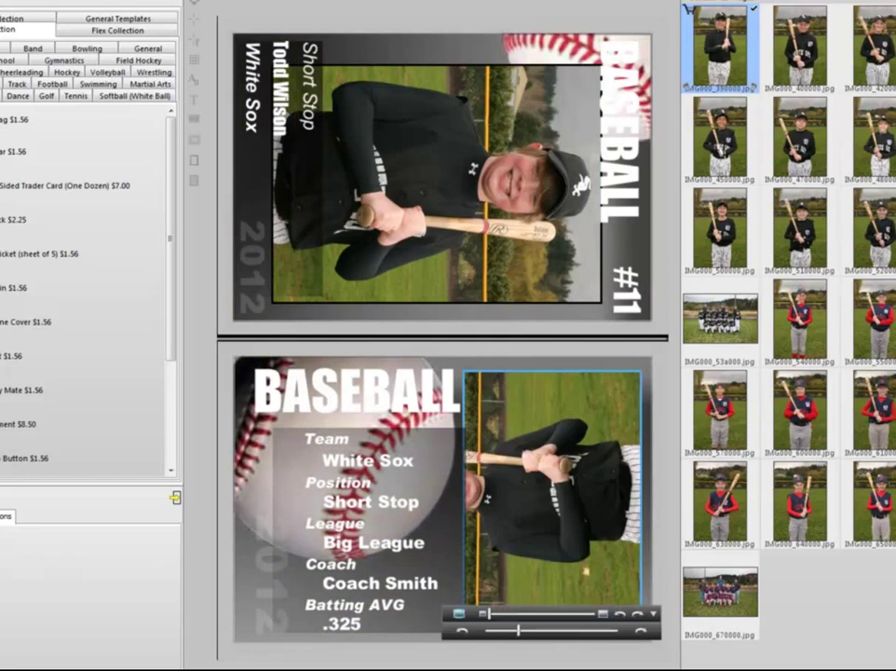
{"action": "left_click", "coordinate": [635, 614]}
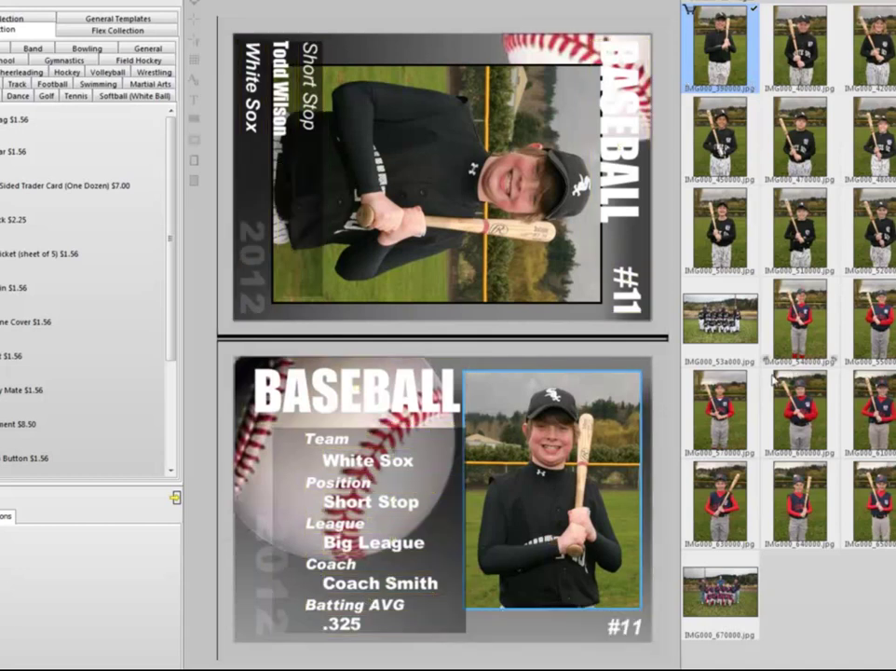
{"action": "left_click_drag", "start_coordinate": [722, 410], "coordinate": [500, 435]}
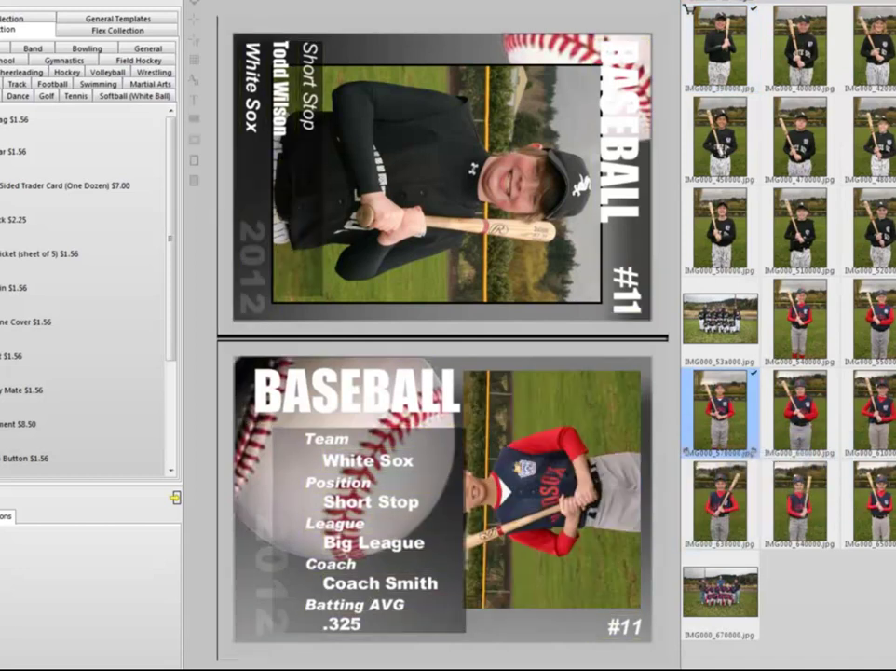
{"action": "left_click", "coordinate": [428, 415]}
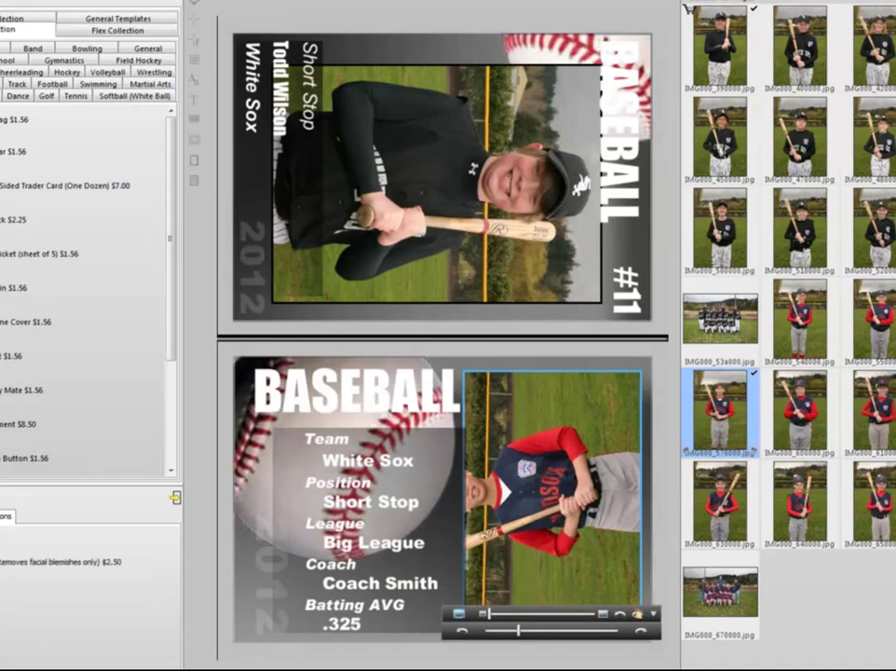
{"action": "mouse_move", "coordinate": [442, 365]}
{"action": "left_mouse_down"}
{"action": "mouse_move", "coordinate": [426, 350]}
{"action": "mouse_move", "coordinate": [427, 377]}
{"action": "left_mouse_up"}
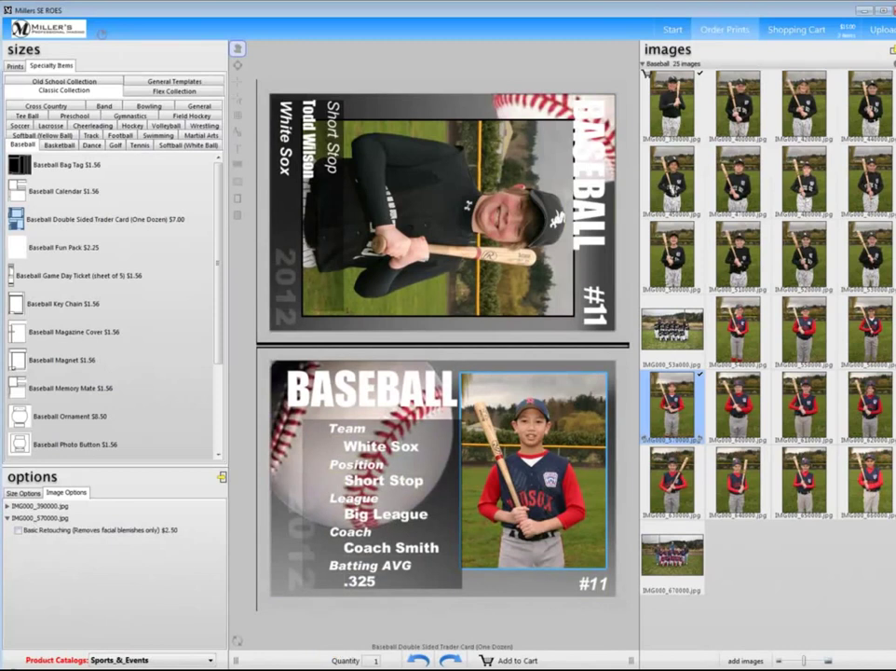
{"action": "left_click", "coordinate": [484, 661]}
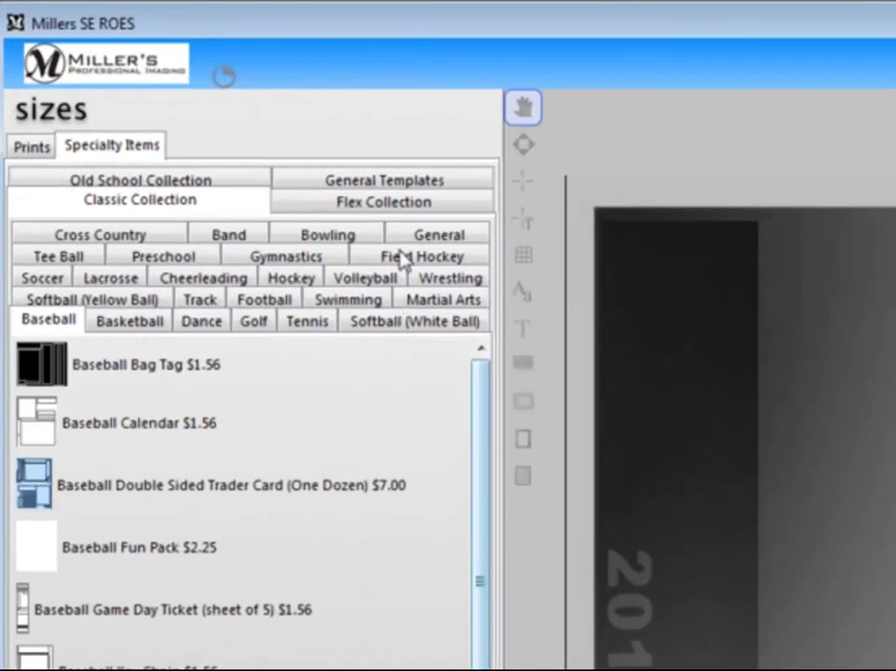
Pick the Baseball Button ($1.56) from the Flex Collection baseball products
{"action": "left_click", "coordinate": [396, 207]}
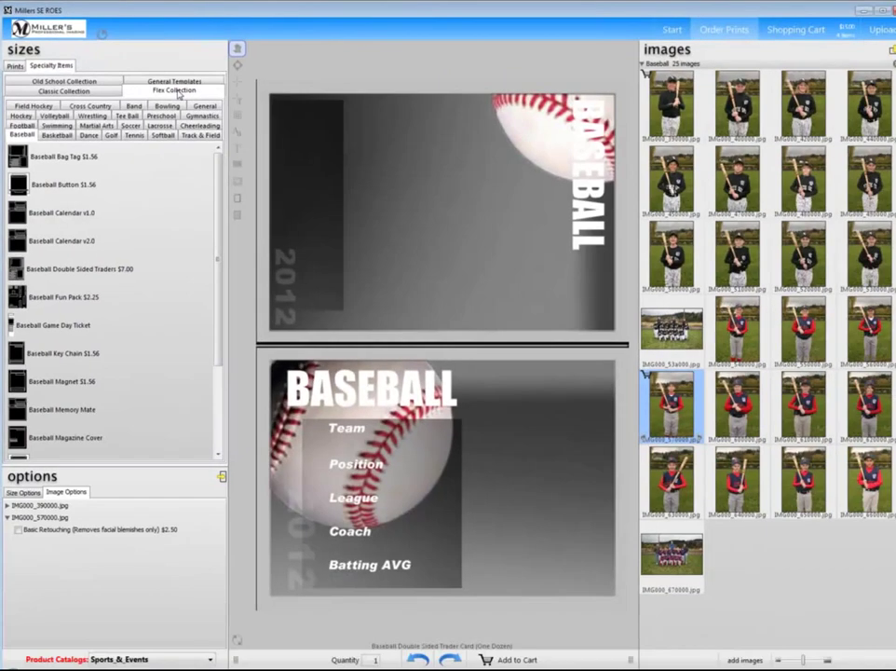
{"action": "left_click", "coordinate": [23, 189]}
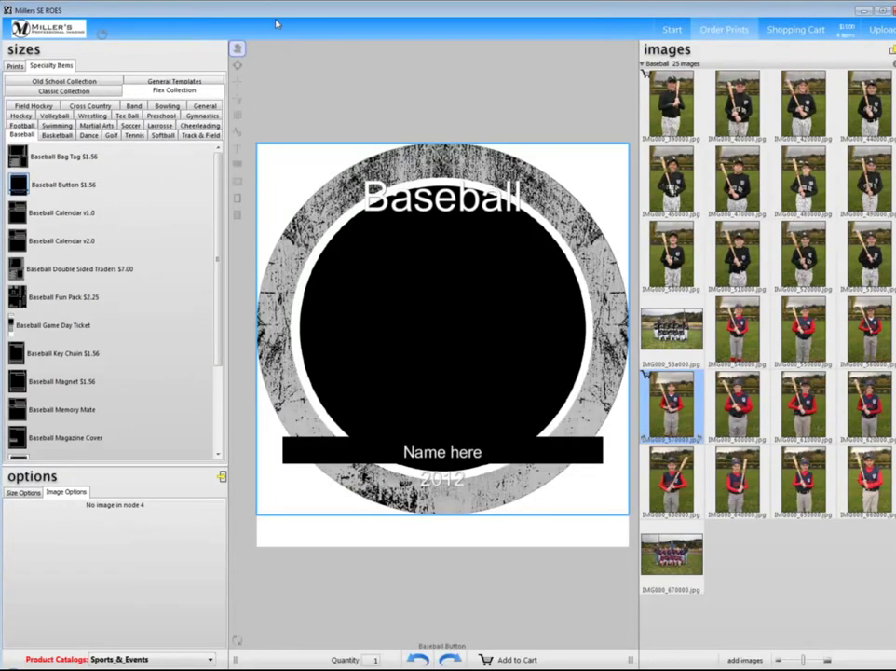
Put photo IMG000_390000 in the button circle, confirm the player's name, and add it to the cart
{"action": "left_click", "coordinate": [677, 109]}
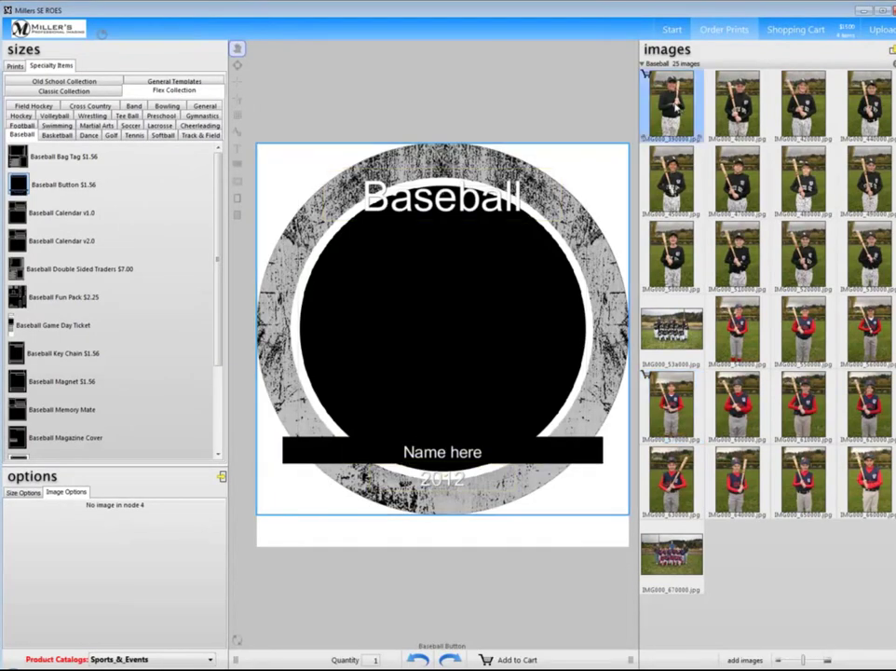
{"action": "left_click_drag", "start_coordinate": [672, 105], "coordinate": [425, 330]}
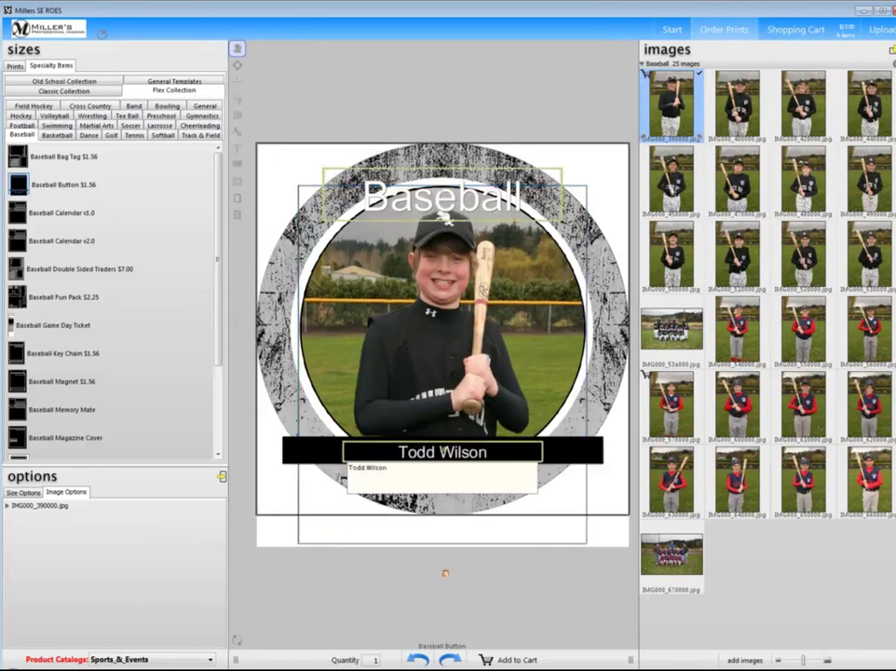
{"action": "left_click", "coordinate": [445, 572]}
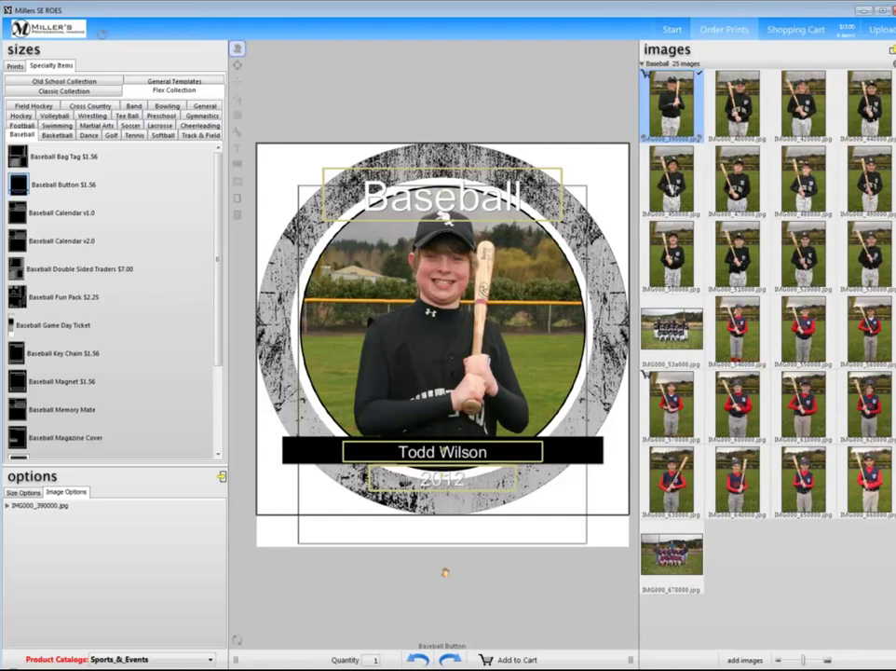
{"action": "left_click", "coordinate": [488, 660]}
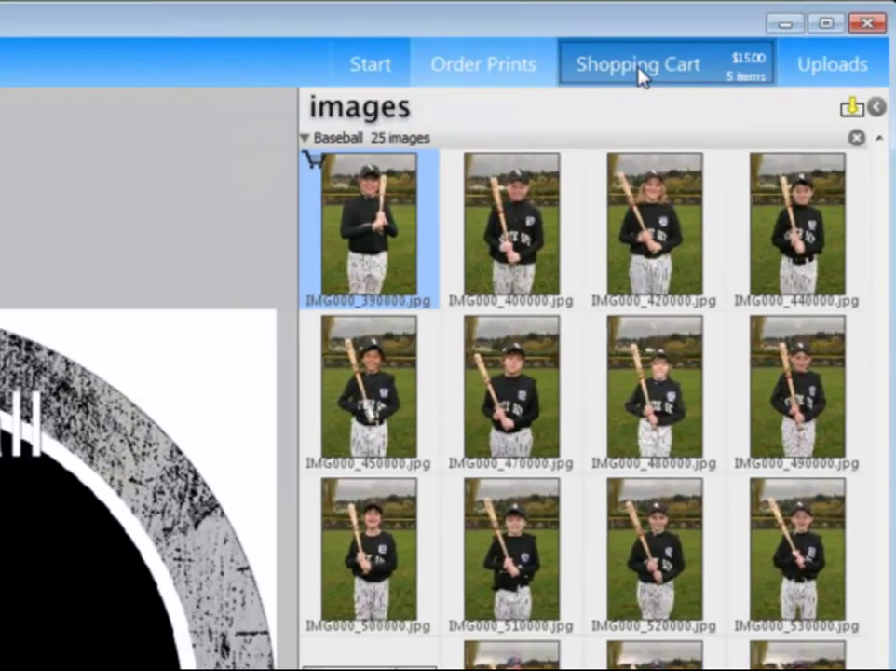
Open the shopping cart and scroll through its five items totalling $15.00
{"action": "left_click", "coordinate": [615, 82]}
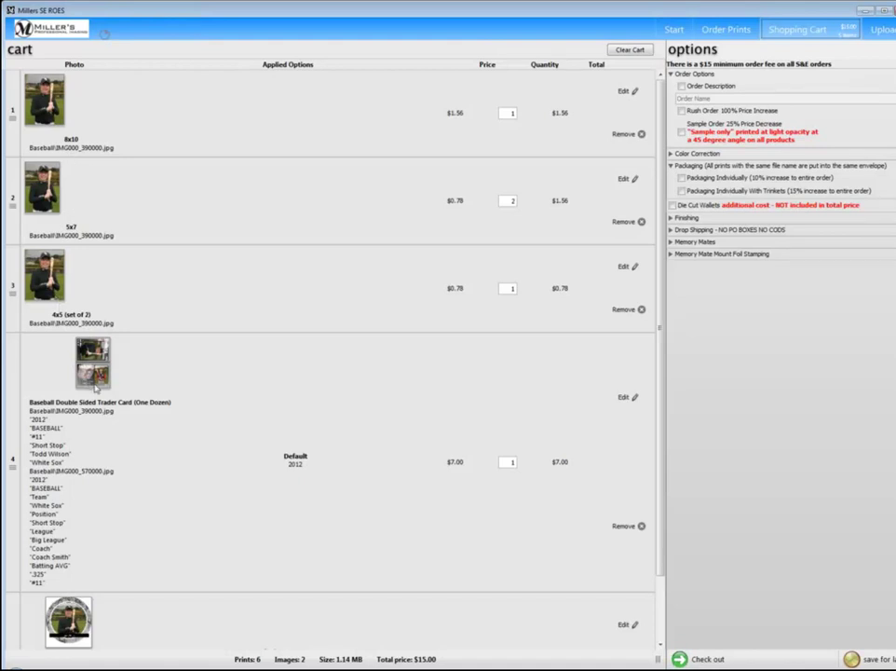
{"action": "scroll", "coordinate": [95, 386], "scroll_direction": "down", "scroll_amount": 3}
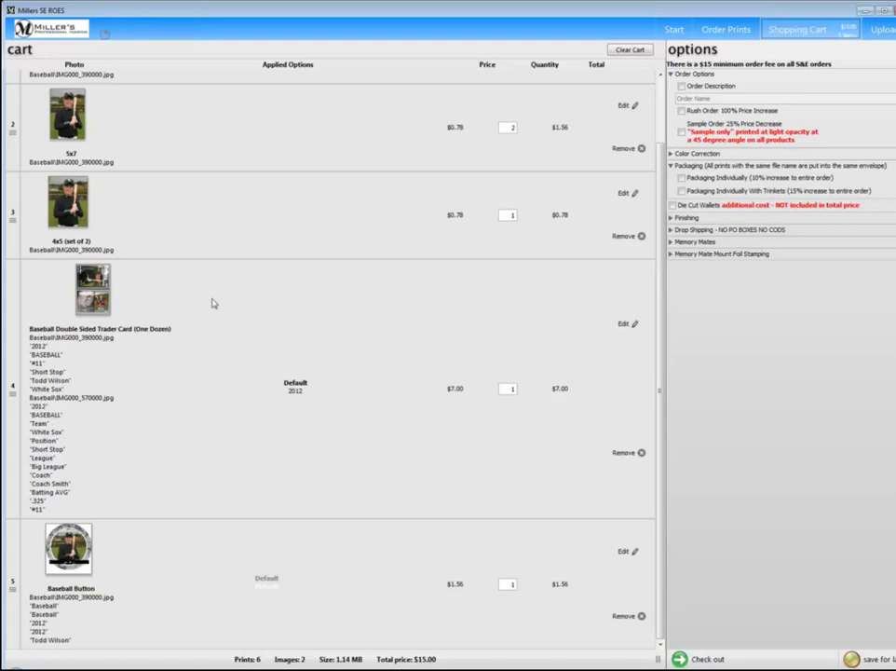
{"action": "scroll", "coordinate": [215, 301], "scroll_direction": "up", "scroll_amount": 3}
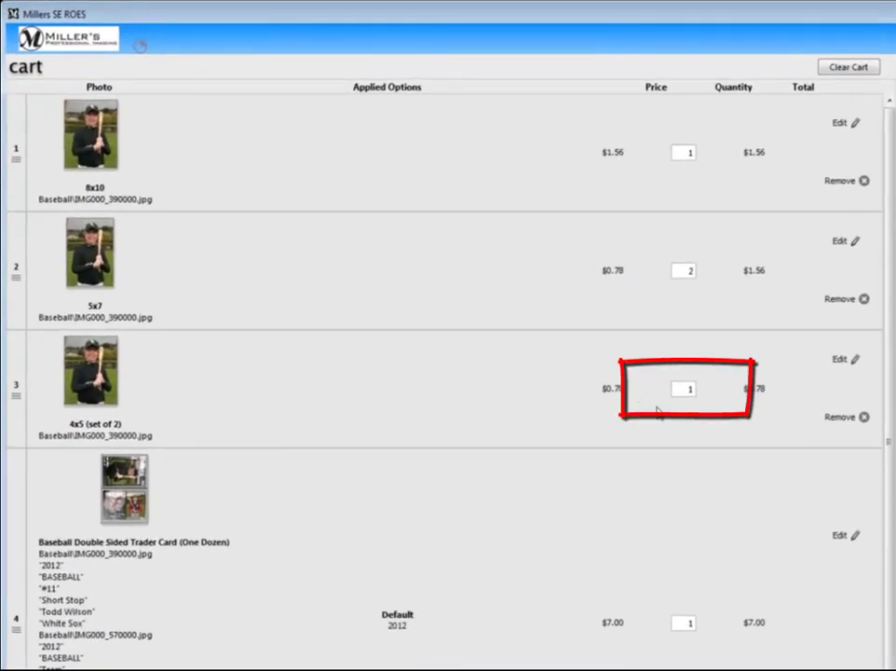
Set the 4x5 (set of 2) quantity to 2 and remove the Baseball Button from the cart
{"action": "double_click", "coordinate": [693, 391]}
{"action": "type", "text": "2"}
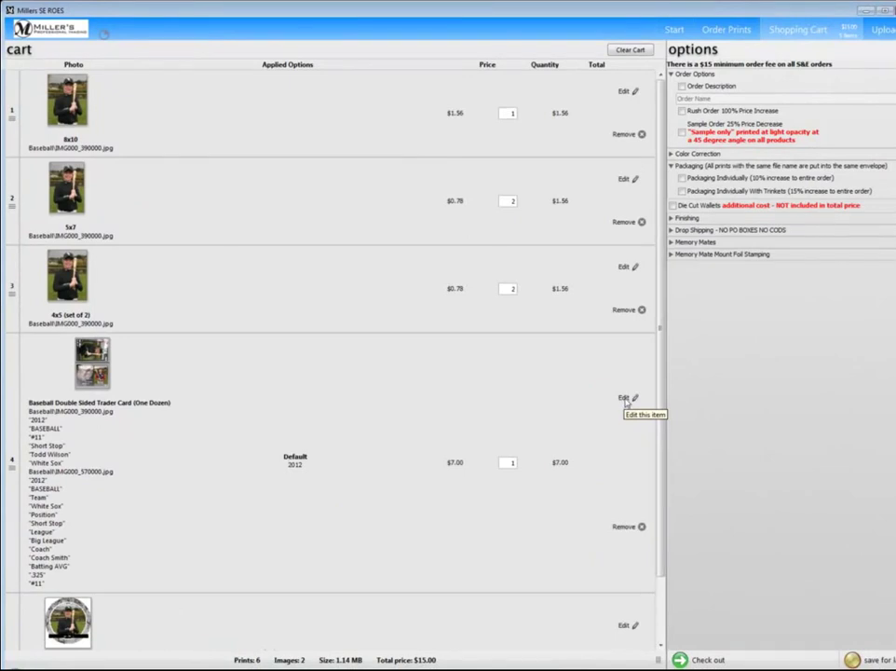
{"action": "scroll", "coordinate": [626, 401], "scroll_direction": "down", "scroll_amount": 3}
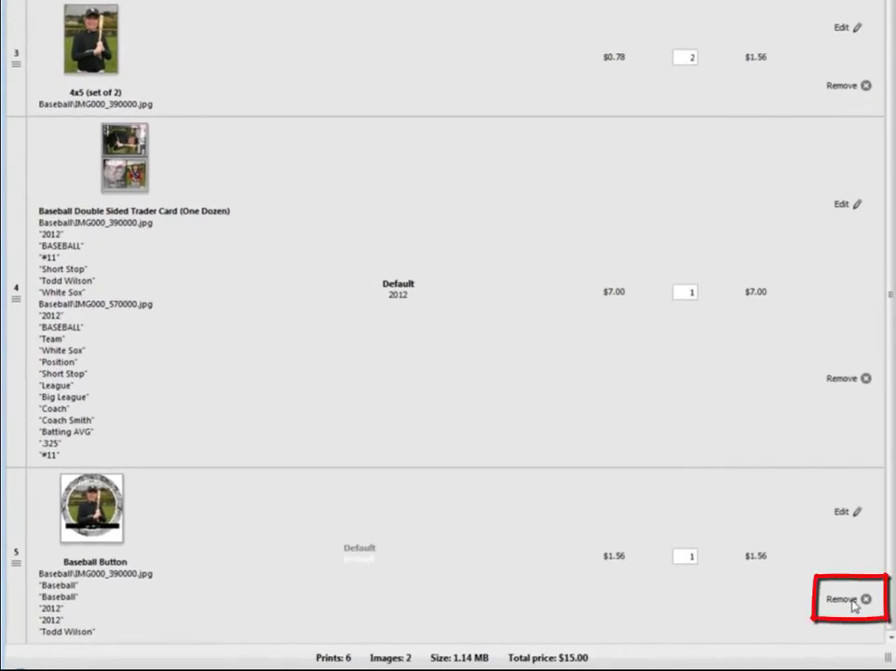
{"action": "left_click", "coordinate": [848, 604]}
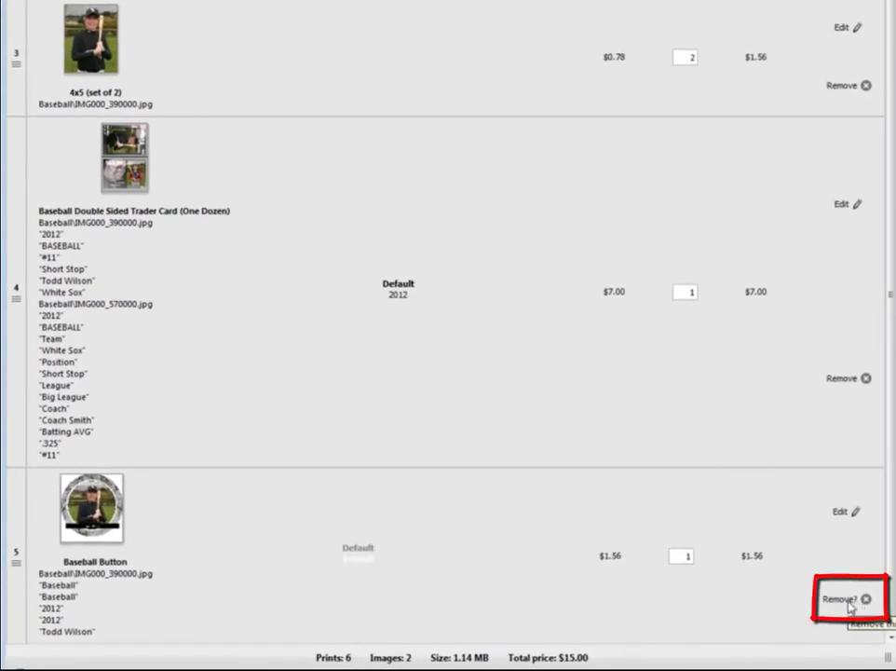
{"action": "left_click", "coordinate": [848, 602]}
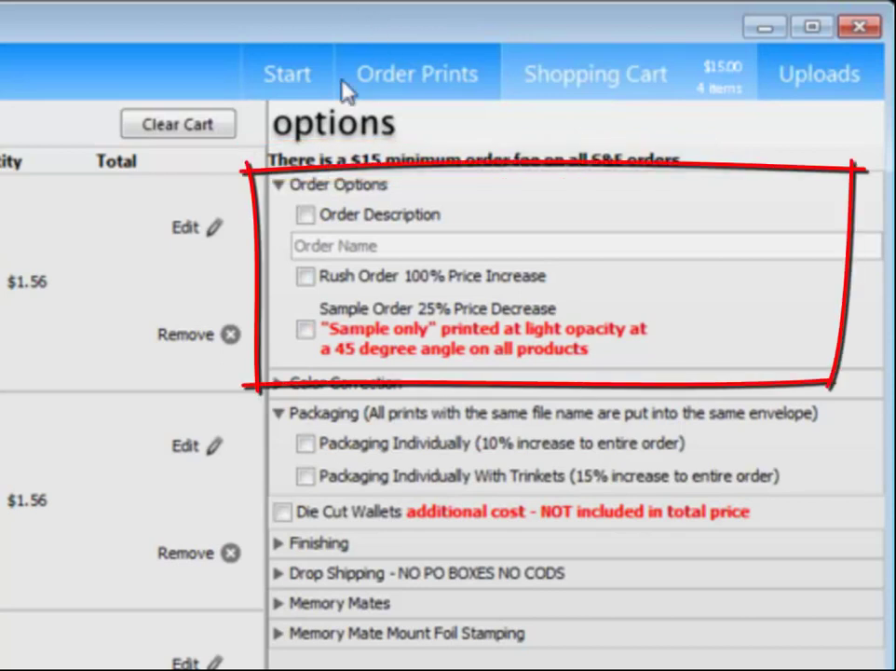
Turn on Order Description, name the order 'Baseball', and expand Color Correction
{"action": "left_click", "coordinate": [306, 220]}
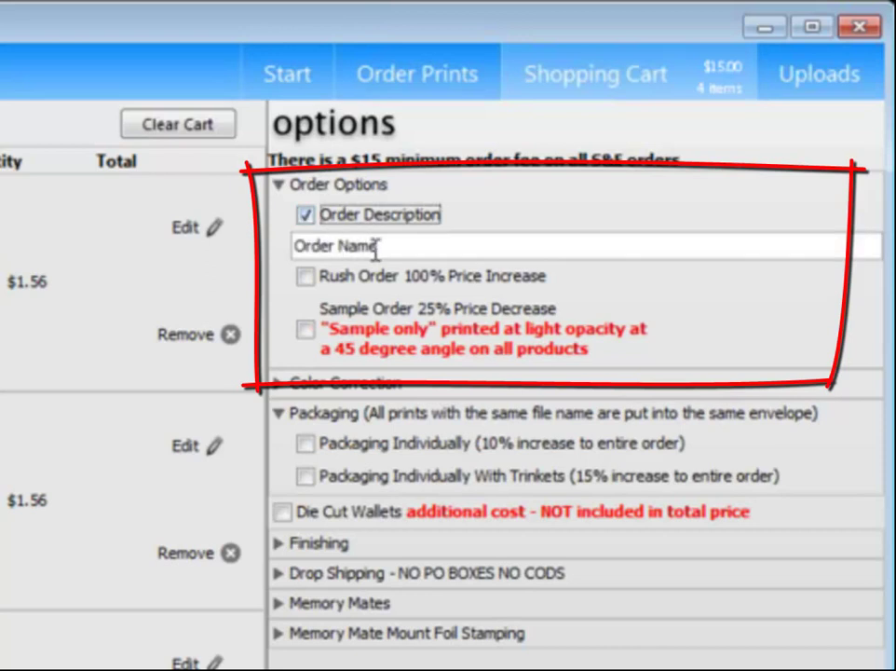
{"action": "triple_click", "coordinate": [403, 250]}
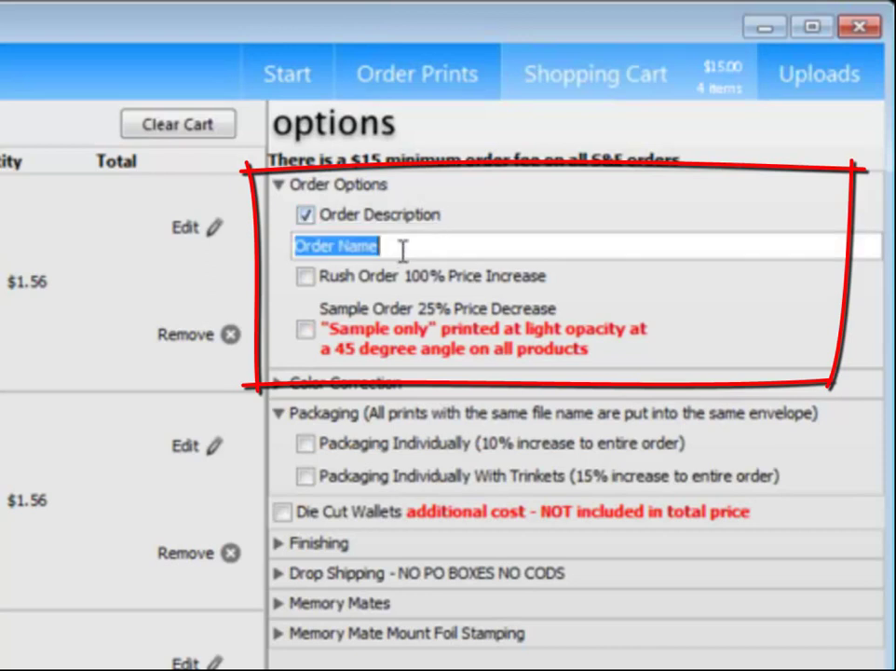
{"action": "type", "text": "B"}
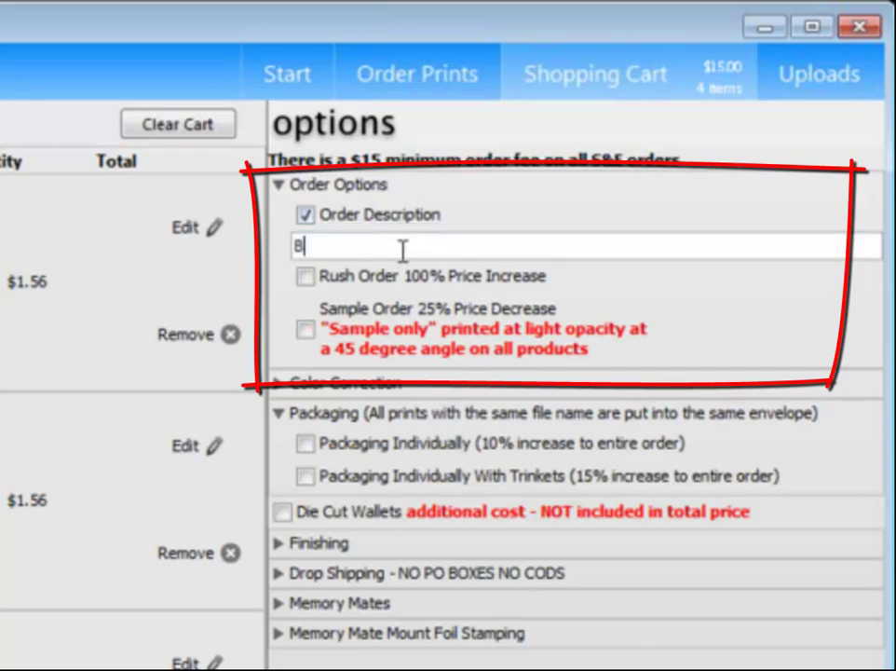
{"action": "type", "text": "aseball"}
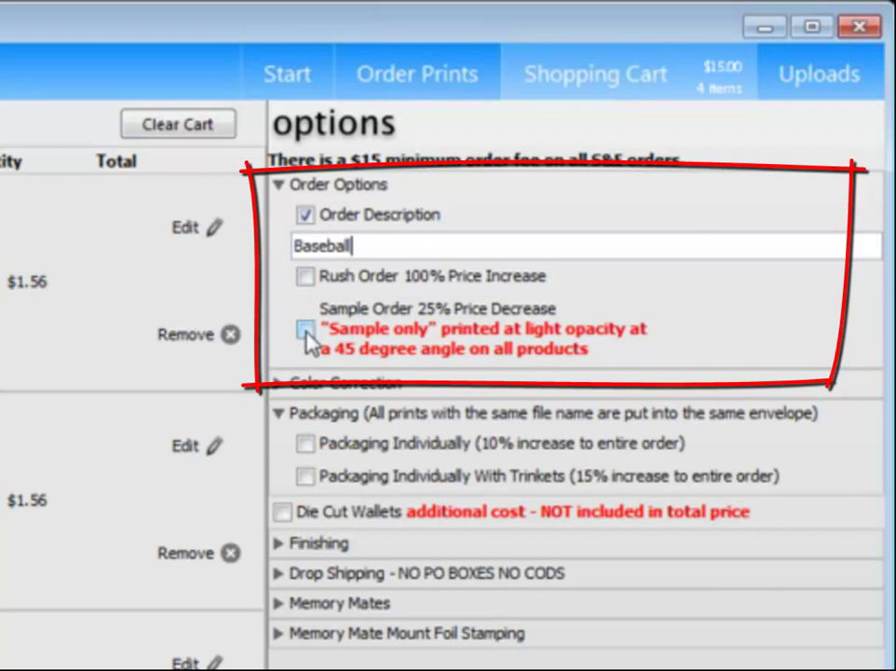
{"action": "left_click", "coordinate": [278, 382]}
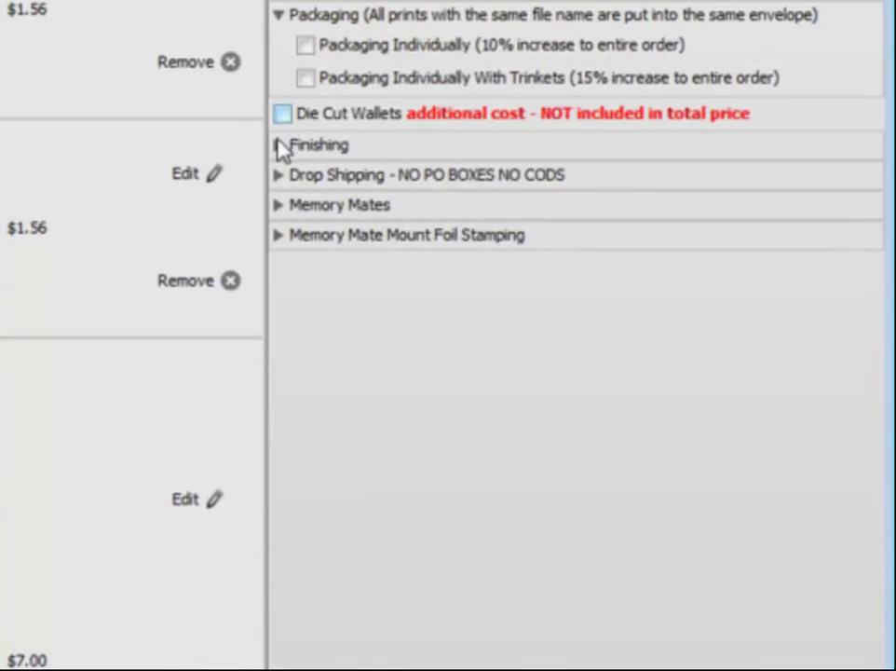
Review Finishing and Drop Shipping options, then expand Memory Mates and Memory Mate Mount Foil Stamping
{"action": "left_click", "coordinate": [280, 147]}
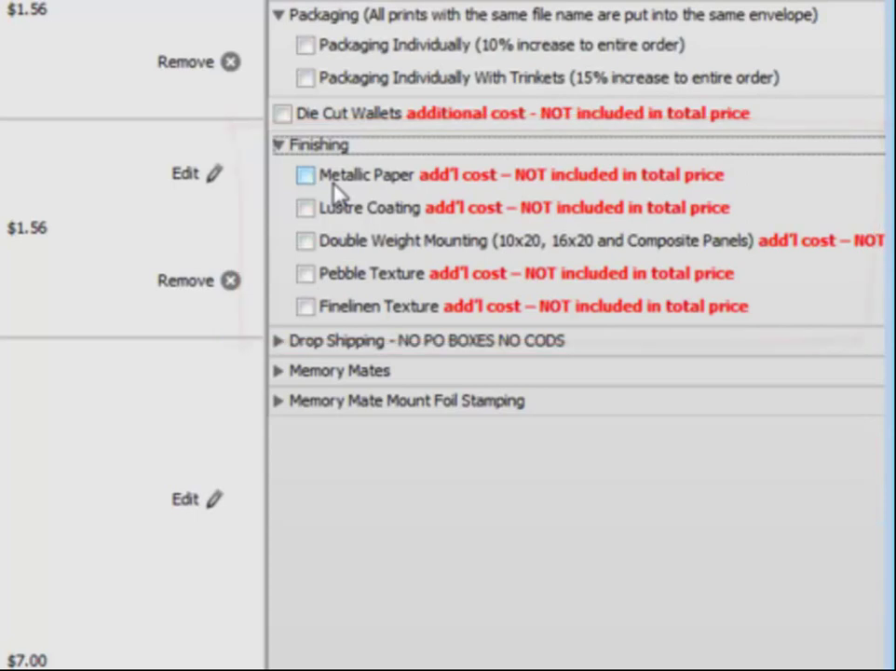
{"action": "left_click", "coordinate": [278, 145]}
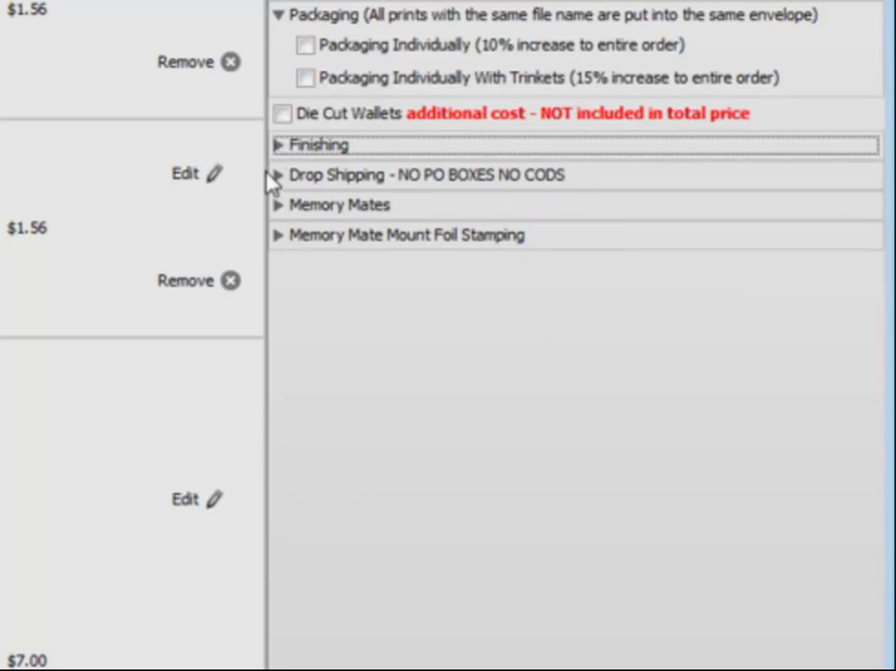
{"action": "left_click", "coordinate": [278, 177]}
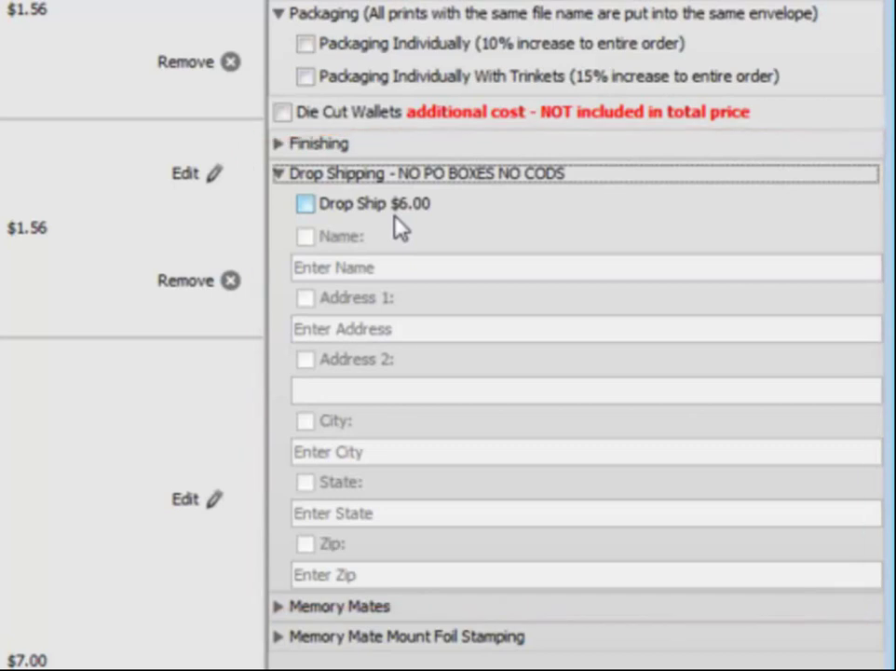
{"action": "left_click", "coordinate": [285, 177]}
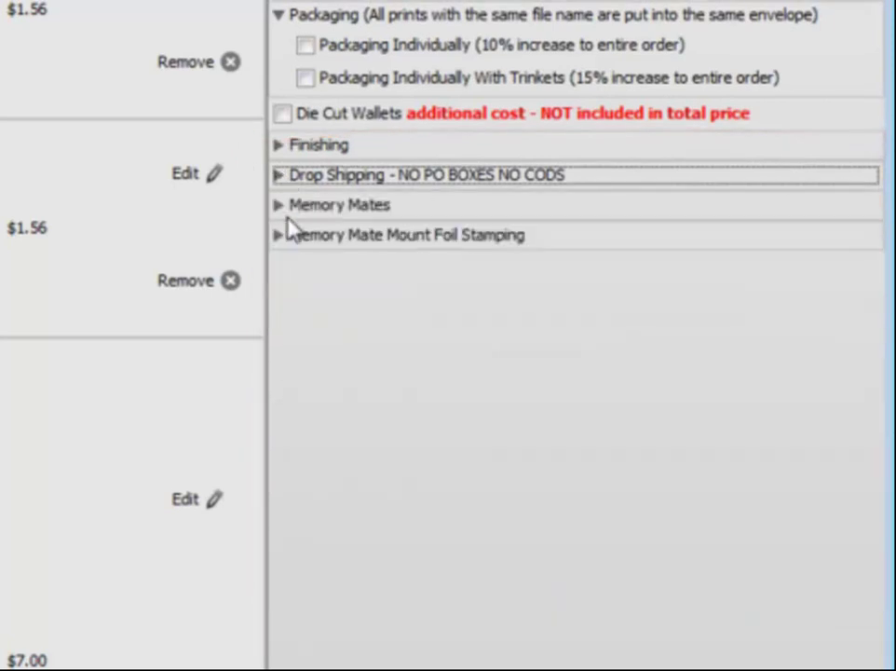
{"action": "left_click", "coordinate": [283, 207]}
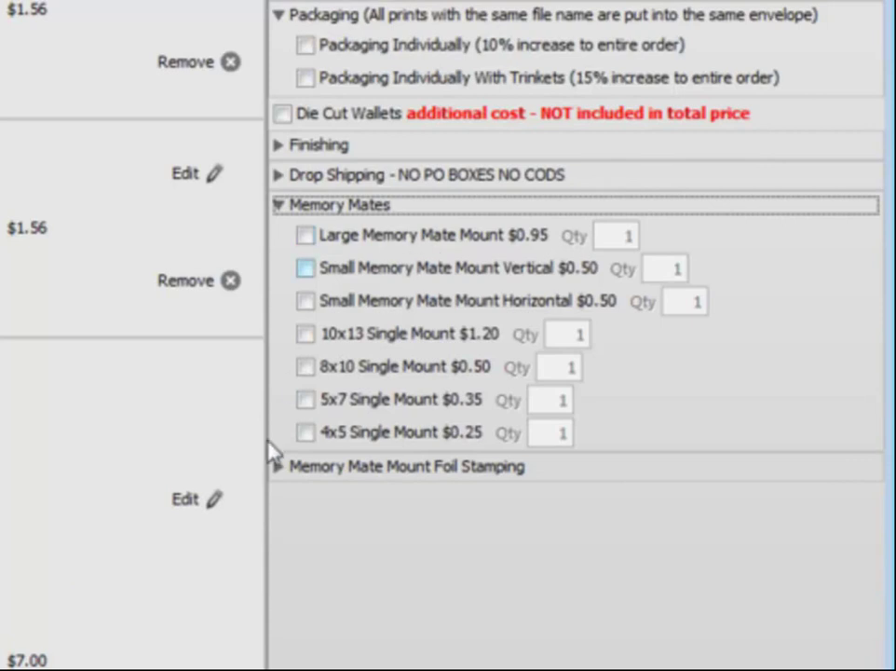
{"action": "left_click", "coordinate": [279, 133]}
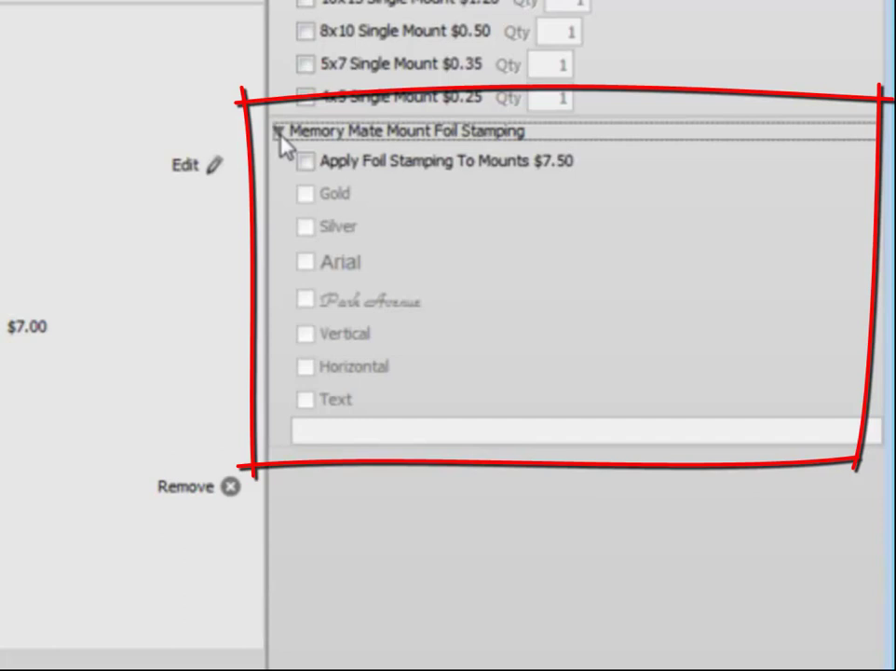
Switch to the Uploads page listing the two orders ready to send
{"action": "key", "text": "Tab"}
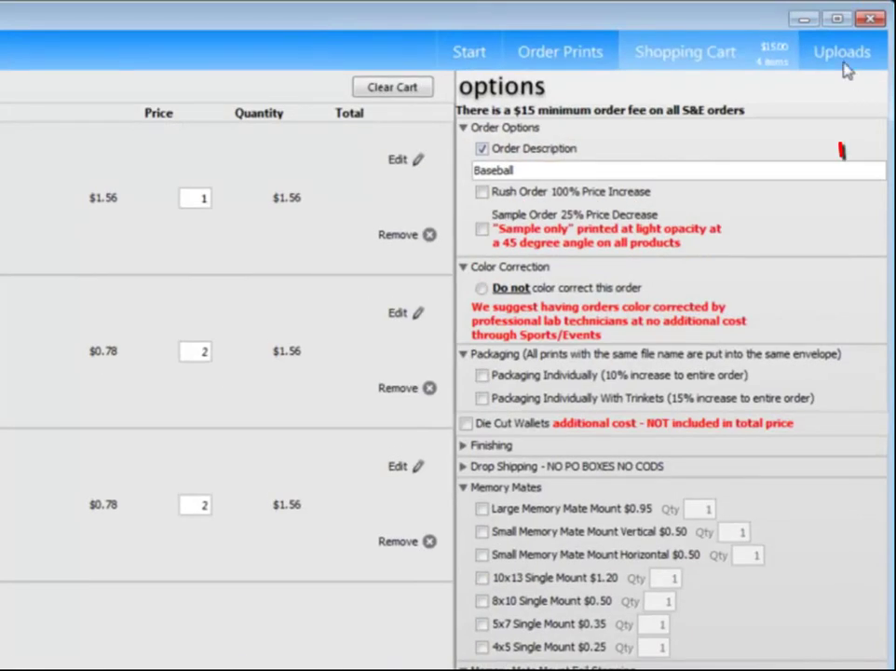
{"action": "left_click", "coordinate": [843, 54]}
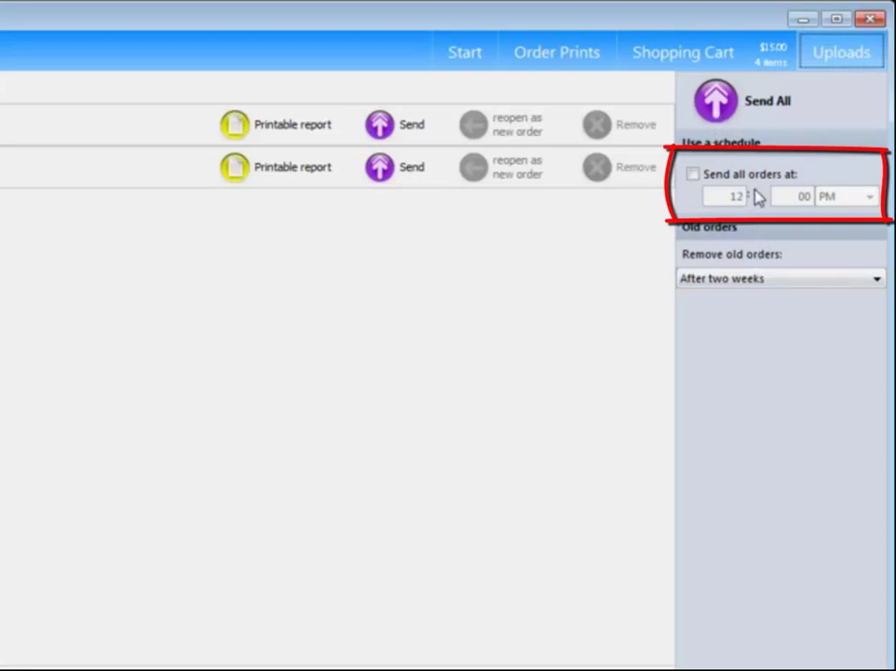
Enable the 'Send all orders at' schedule so orders go out at 12:00 PM
{"action": "left_click", "coordinate": [694, 176]}
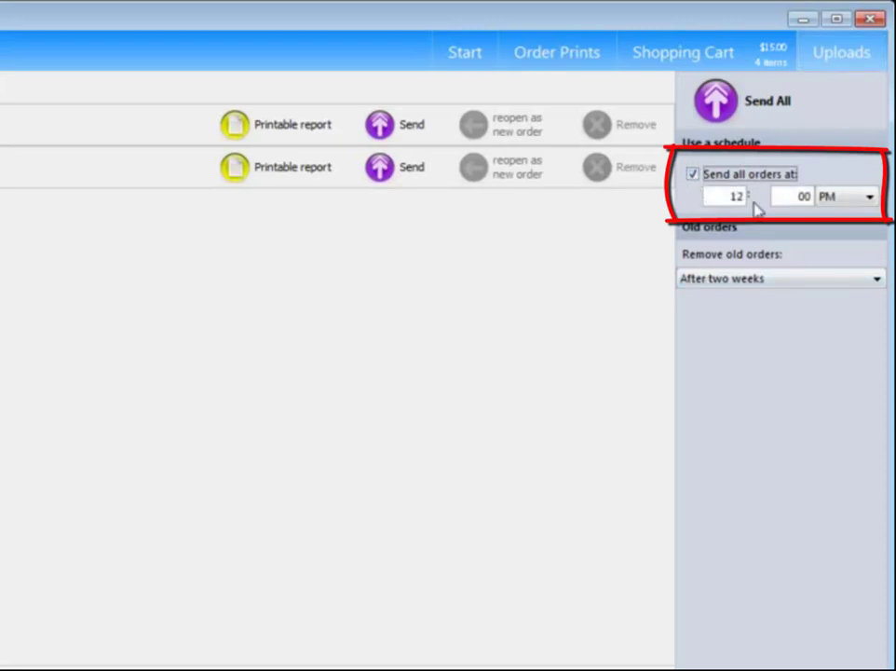